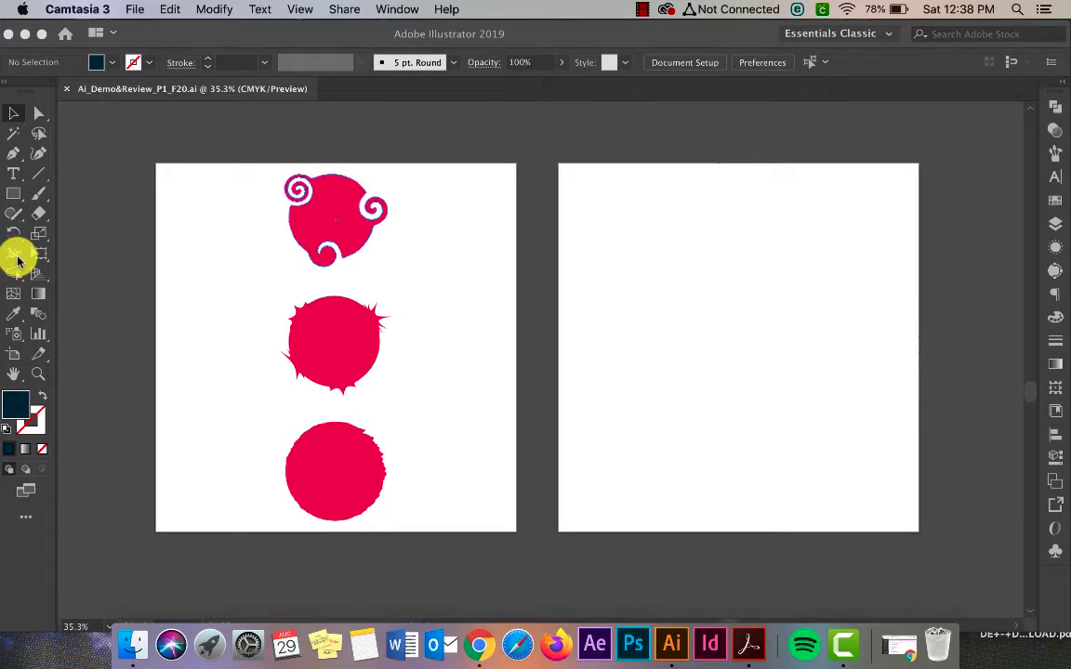
click(17, 261)
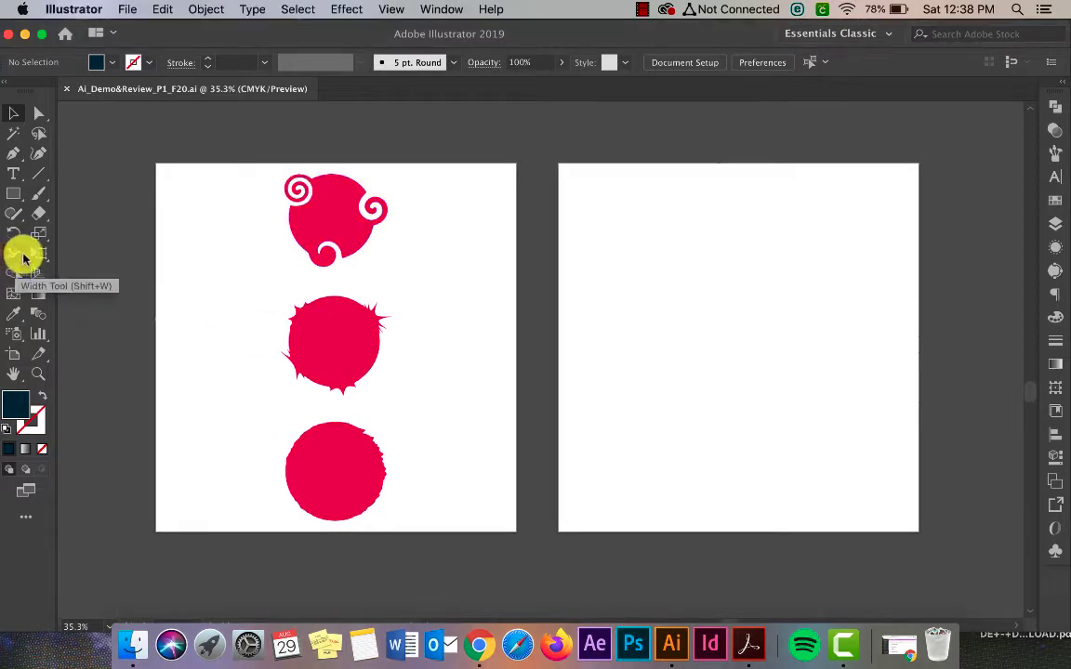
click(15, 261)
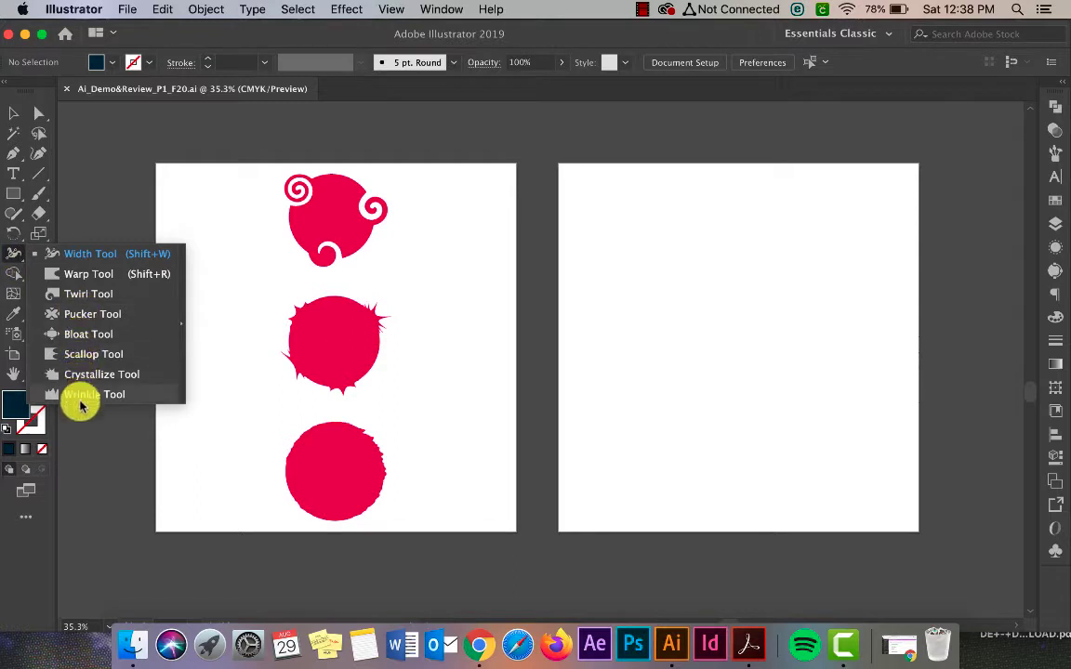
click(251, 244)
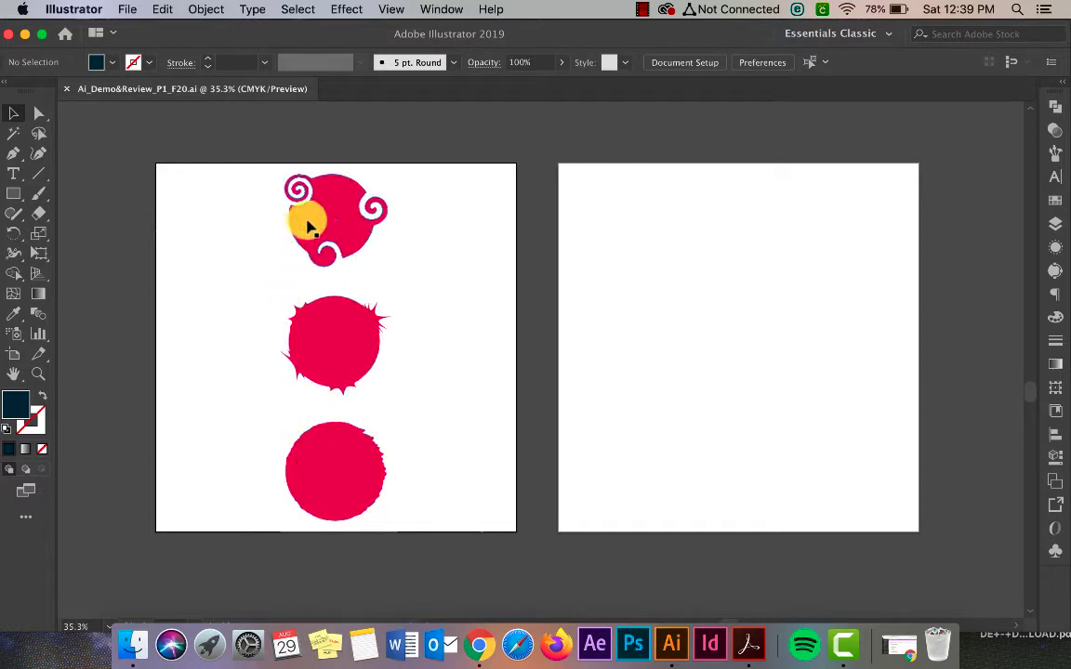
Step: Draw a dark navy circle with the Ellipse tool in the upper-left part of the empty second artboard
click(14, 195)
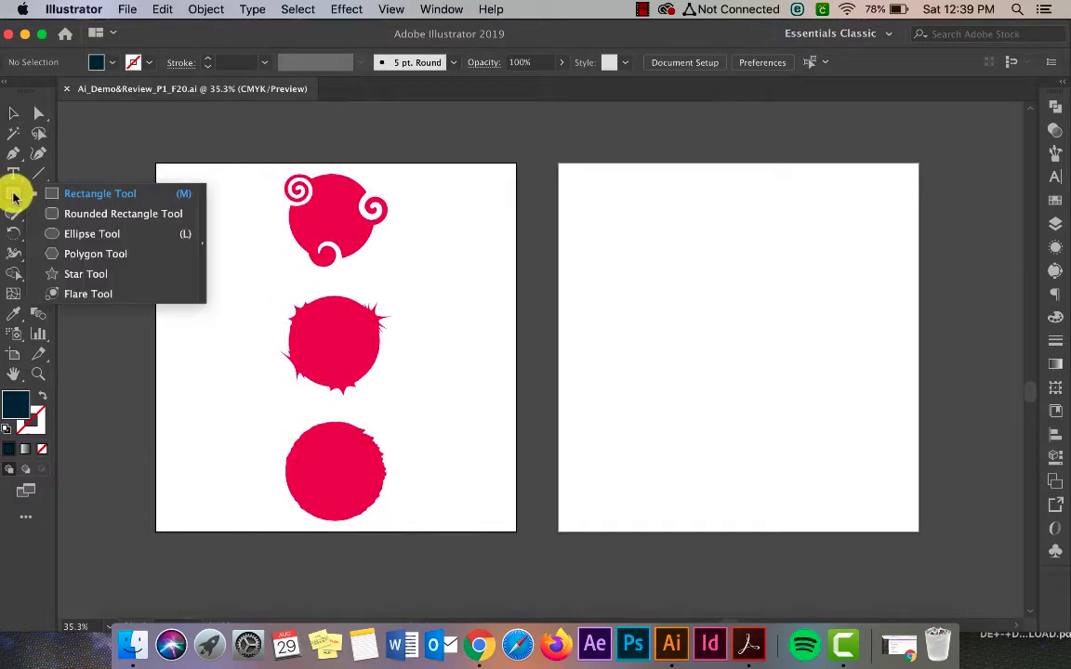
click(91, 233)
drag(602, 185, 701, 299)
key(v)
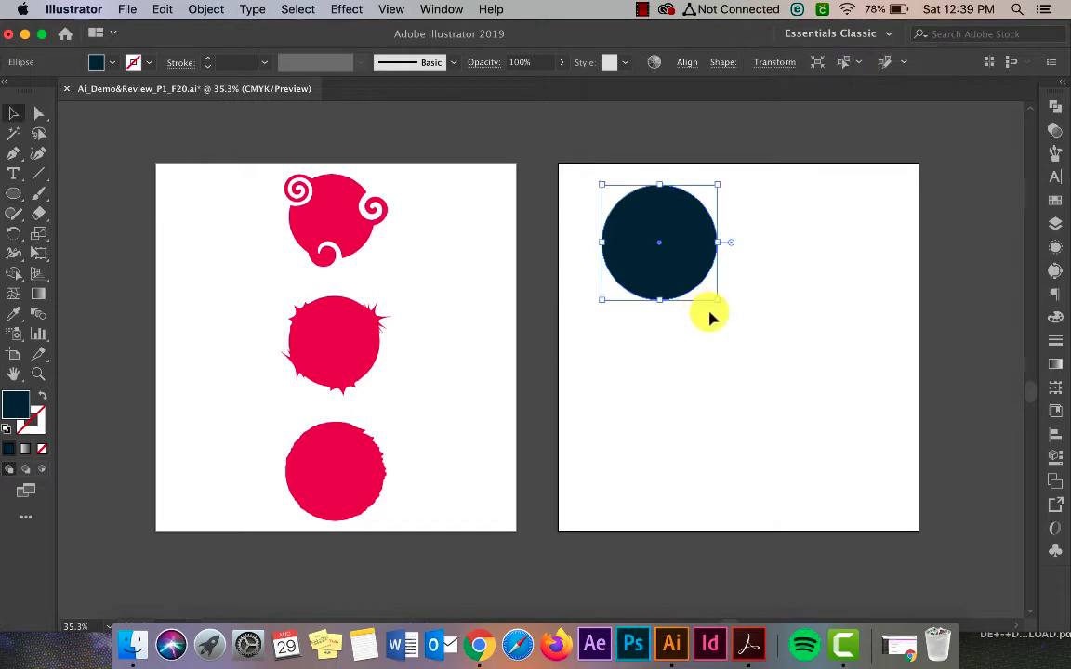
Step: Duplicate the circle to build a two-by-two arrangement of four circles on the second artboard
click(704, 311)
drag(671, 263, 844, 383)
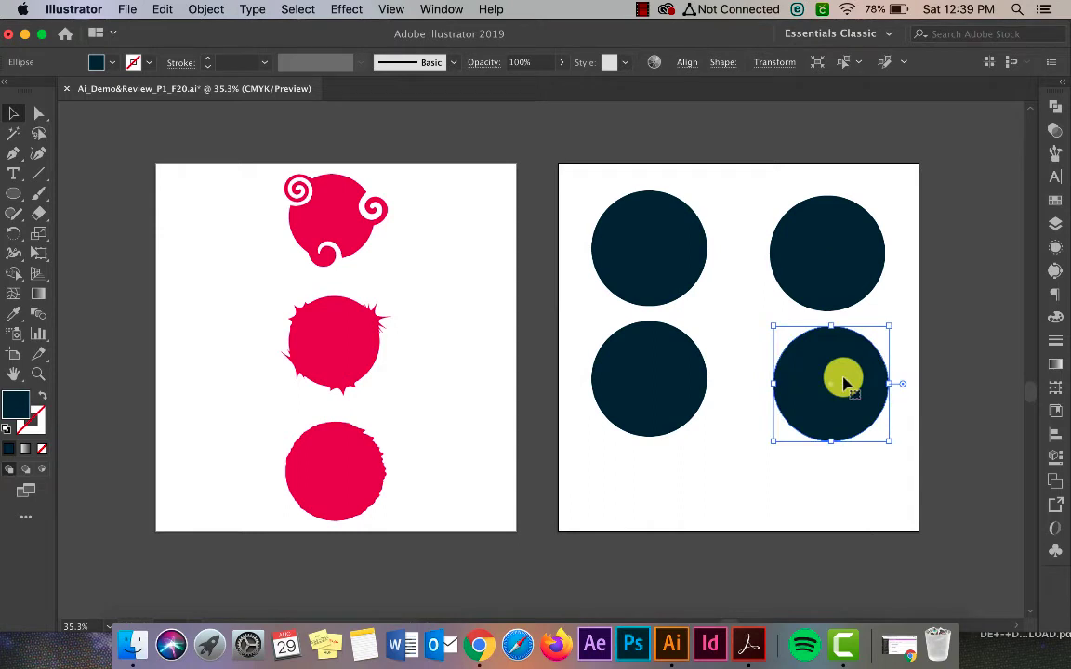
click(881, 286)
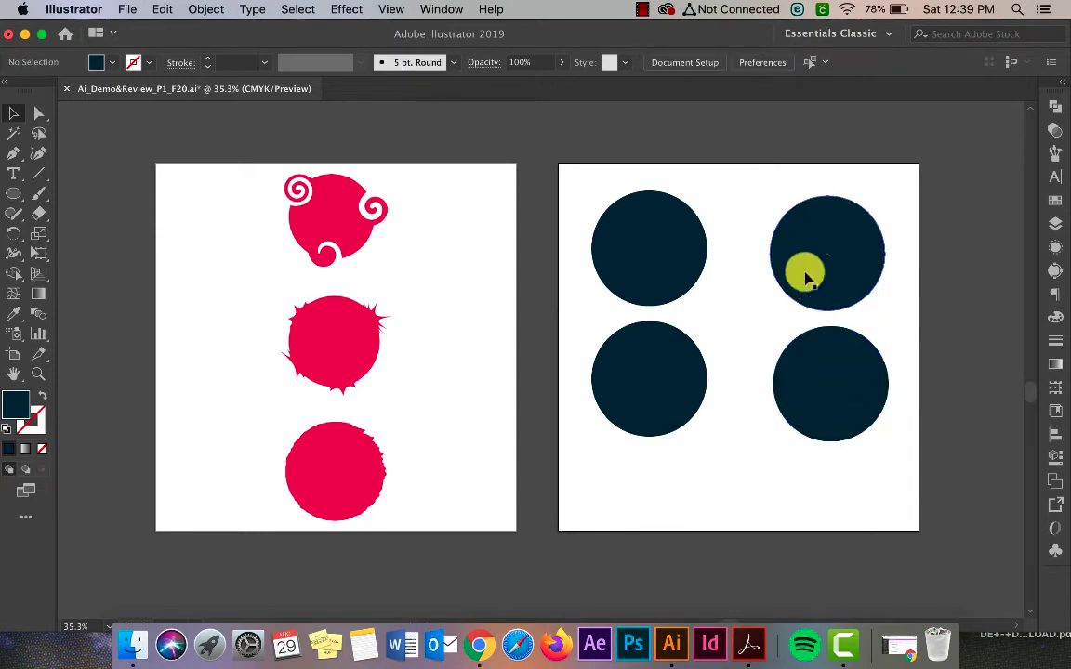
Step: Twist the top edge of the upper-left circle into a tight multi-ring spiral with the Twirl tool
click(683, 251)
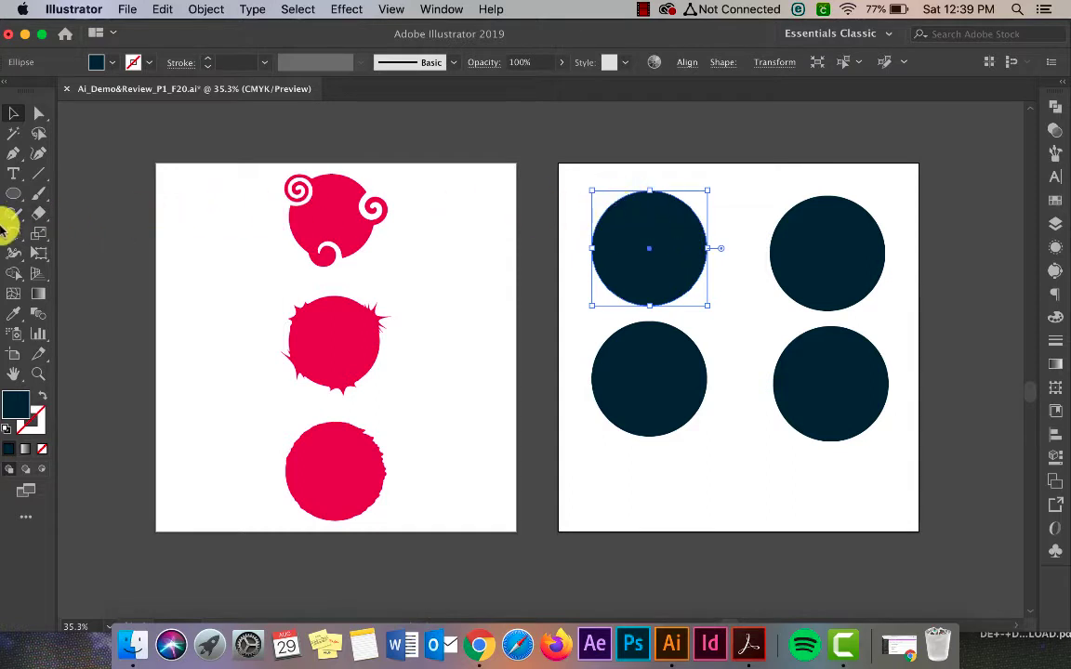
click(7, 256)
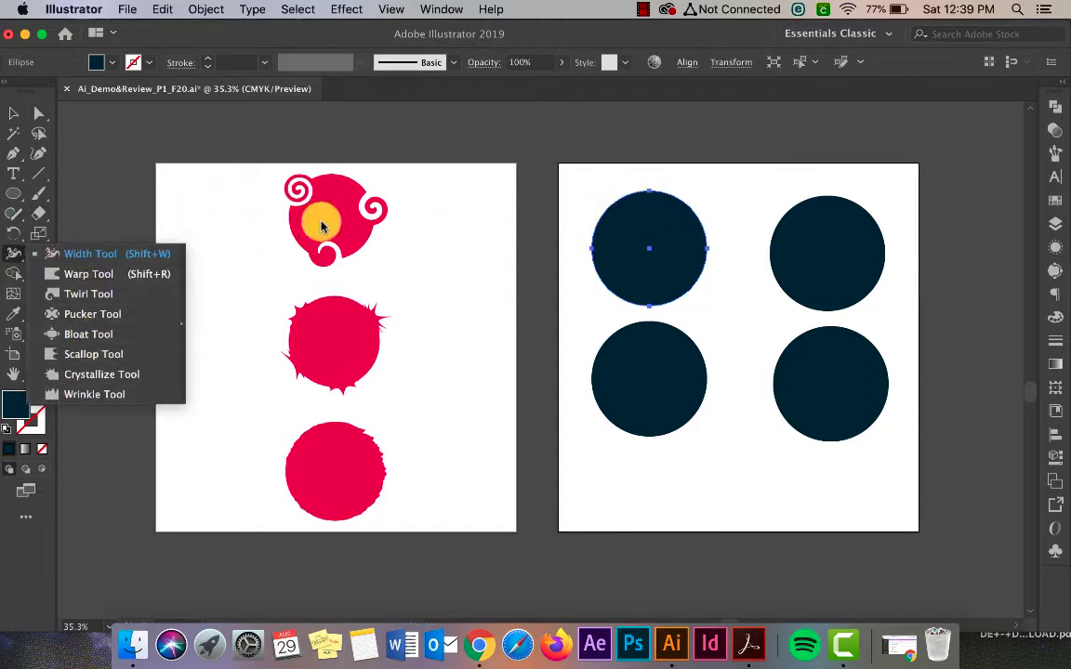
click(67, 295)
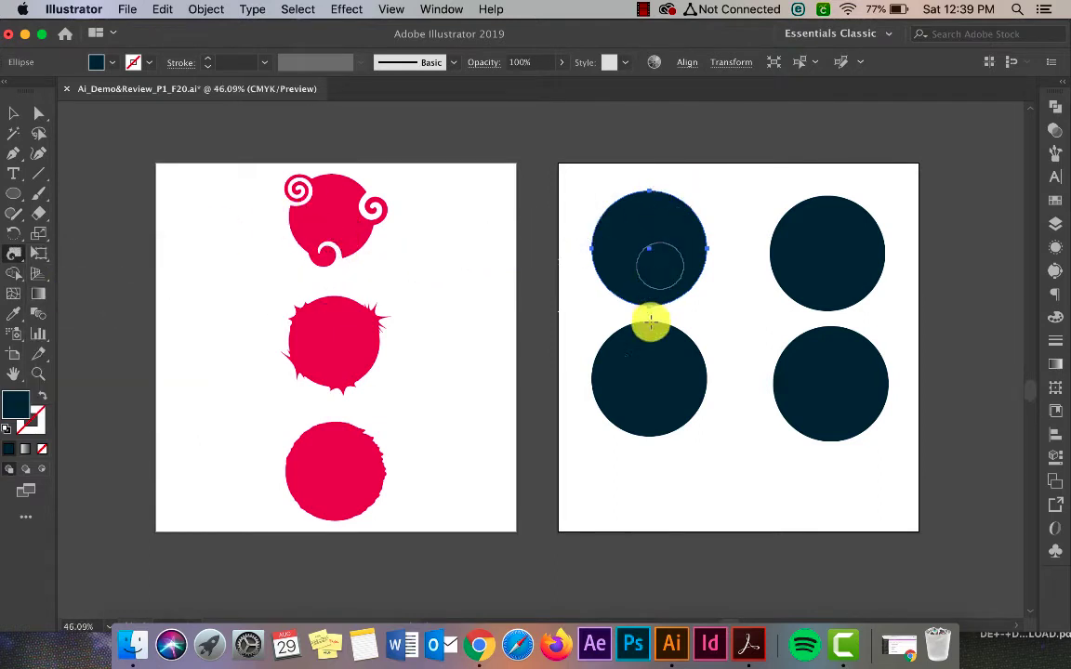
alt+scroll(648, 318, up, 3)
scroll(638, 337, up, 2)
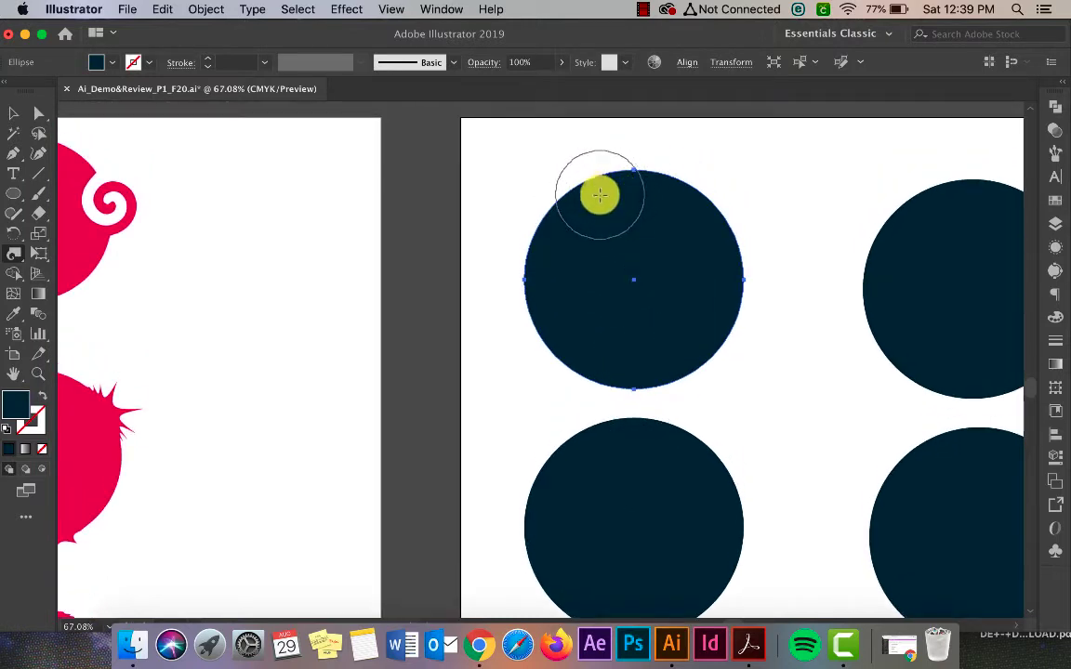
drag(599, 195, 599, 195)
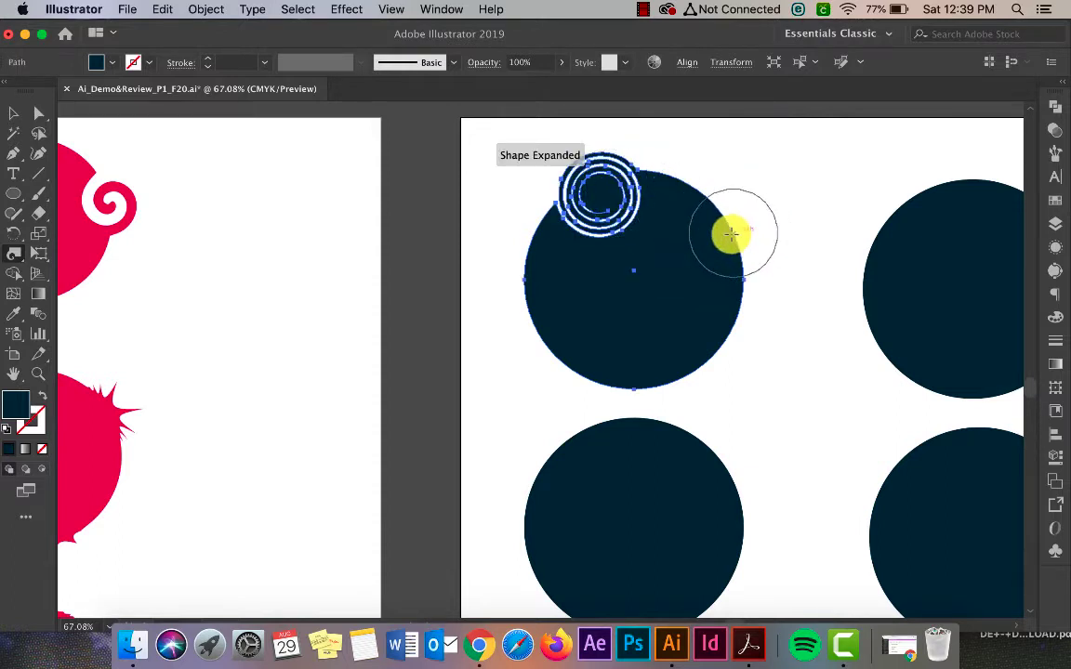
Step: Twirl three more spots on the same circle's edge, at its upper right, lower left and lower right, and deselect the shape
click(719, 236)
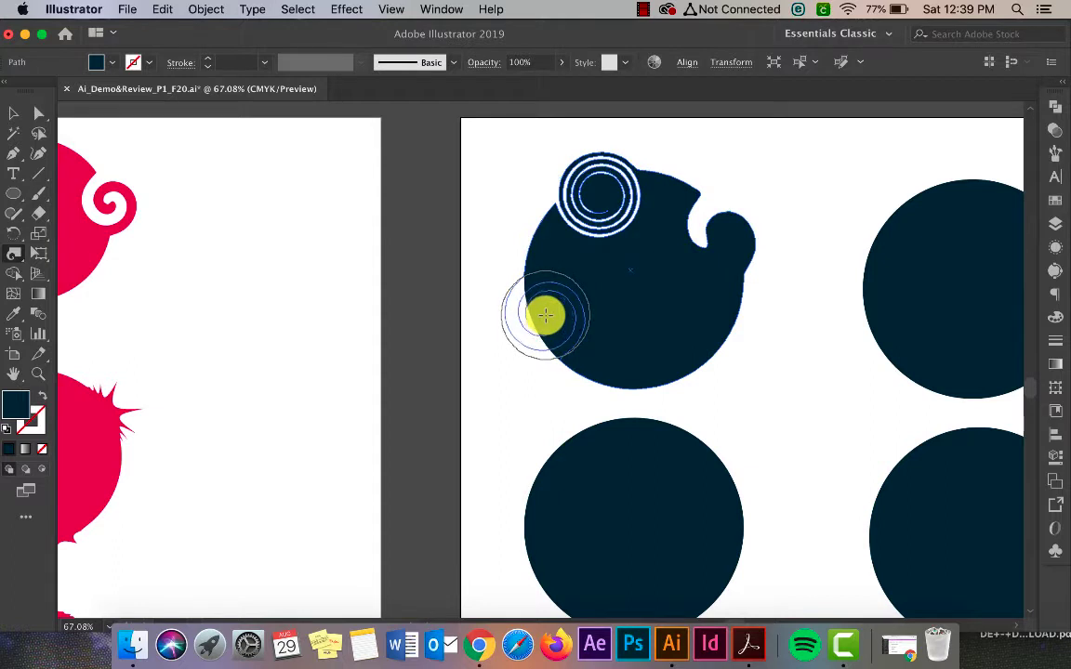
click(545, 316)
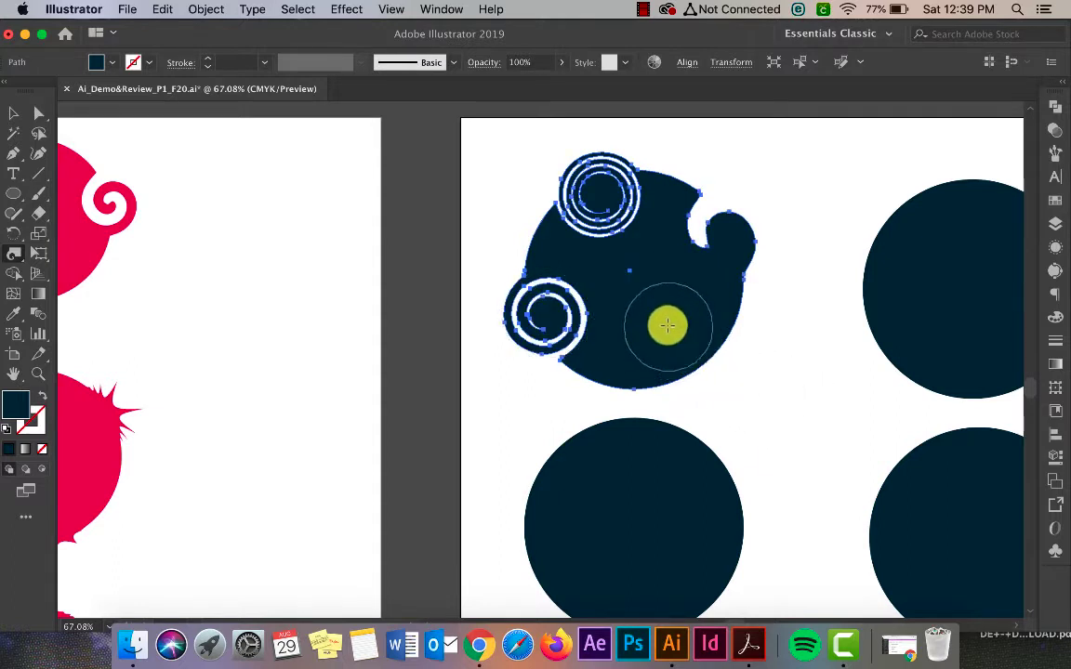
mouse_move(663, 317)
mouse_down()
mouse_move(643, 301)
mouse_move(679, 363)
mouse_move(728, 373)
mouse_up()
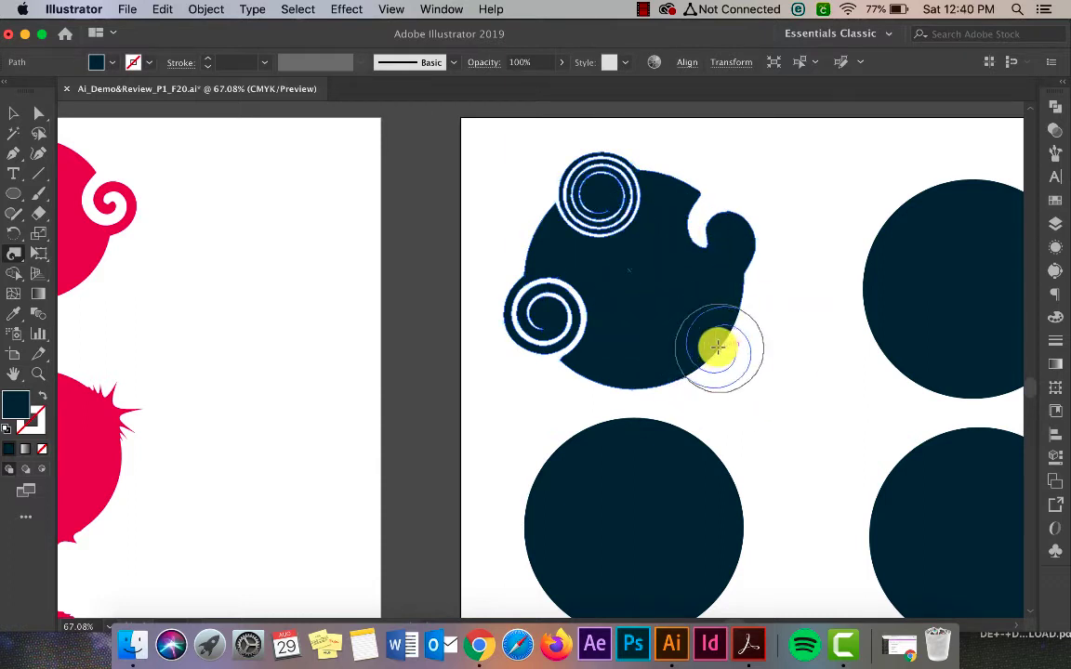
click(718, 348)
click(13, 112)
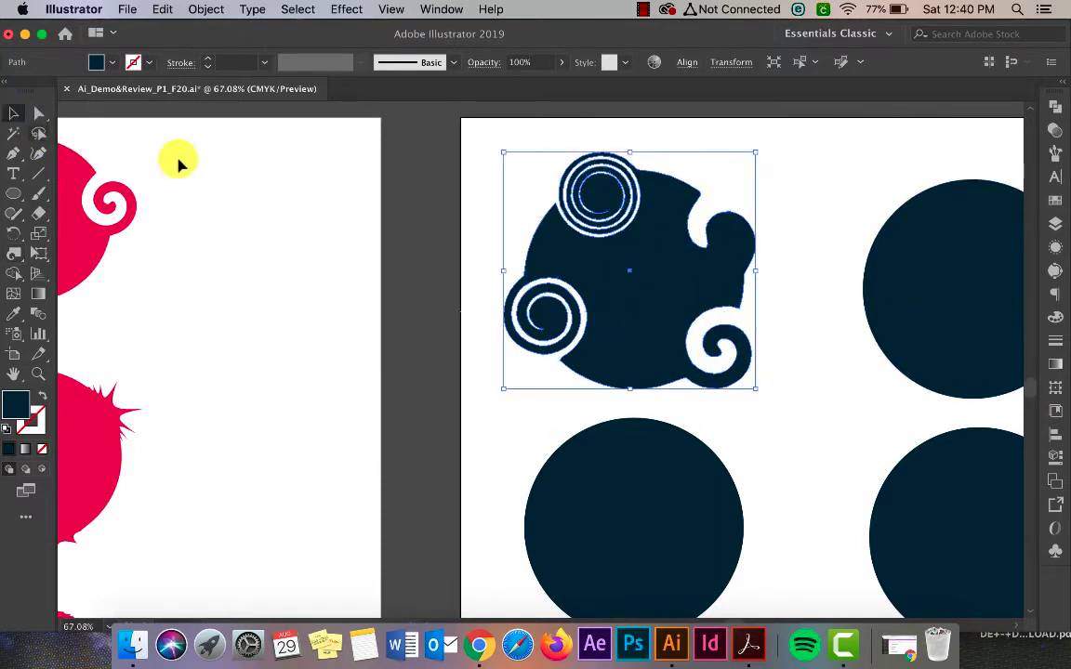
click(415, 180)
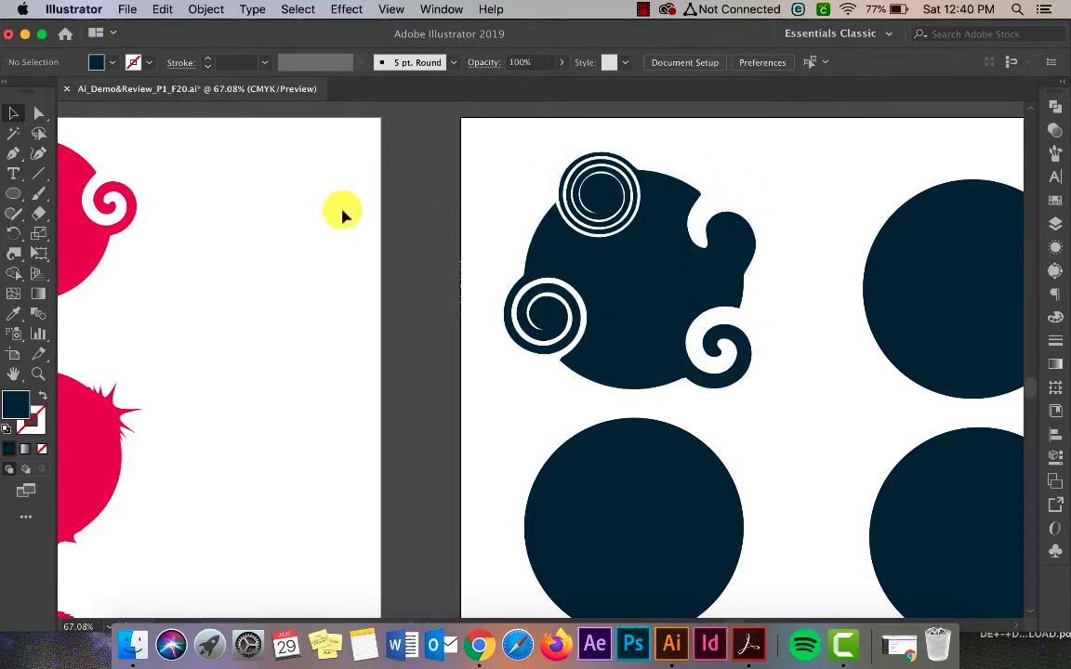
Step: Move an inner anchor point of the lower-left spiral to about X 1.41 in, Y 3.03 in with the Direct Selection tool, and deselect
click(37, 115)
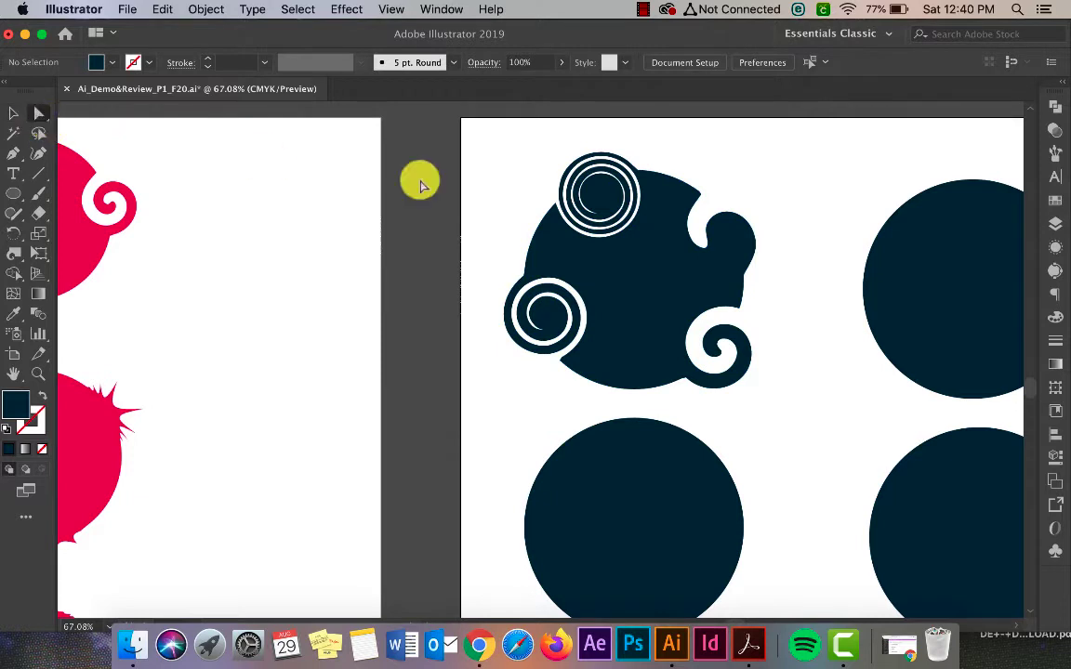
drag(609, 170, 572, 223)
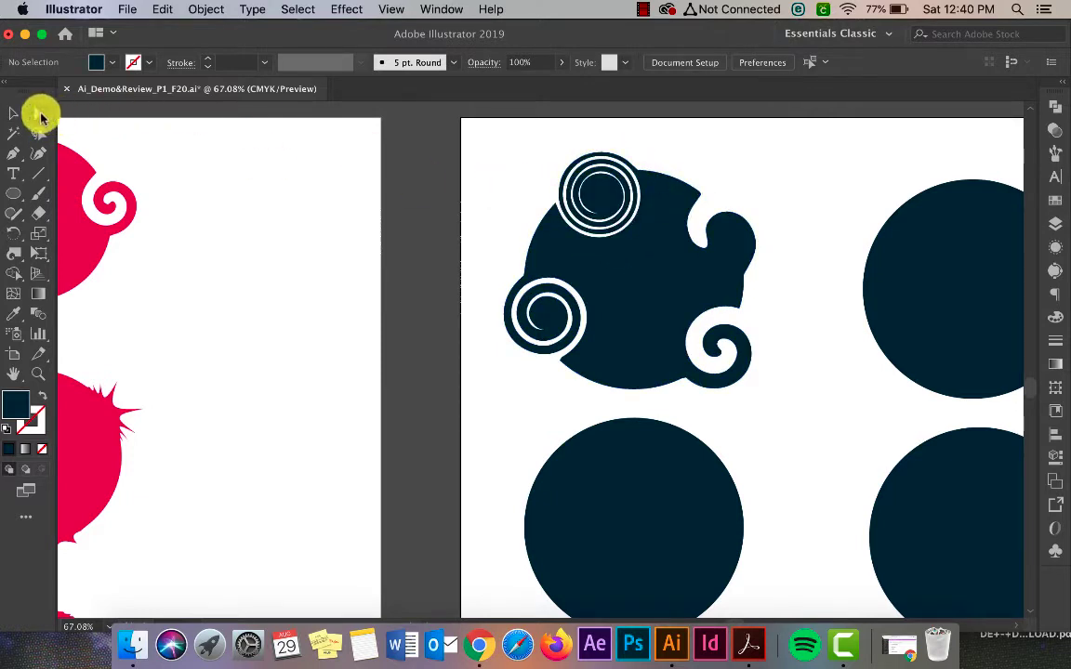
click(620, 286)
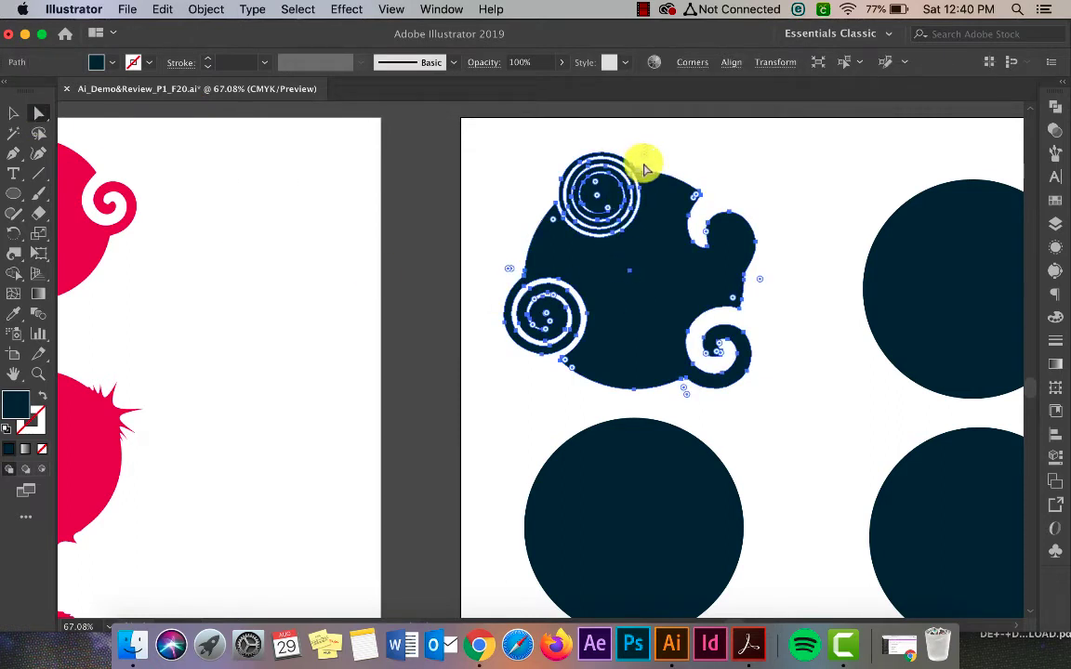
drag(642, 154, 641, 186)
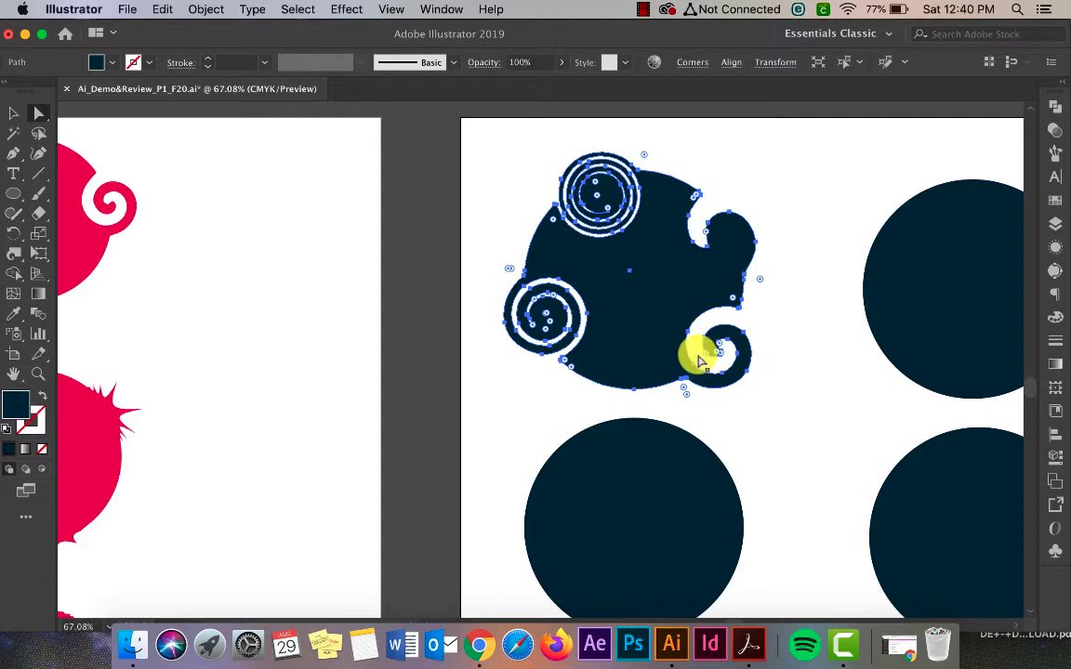
scroll(642, 395, up, 5)
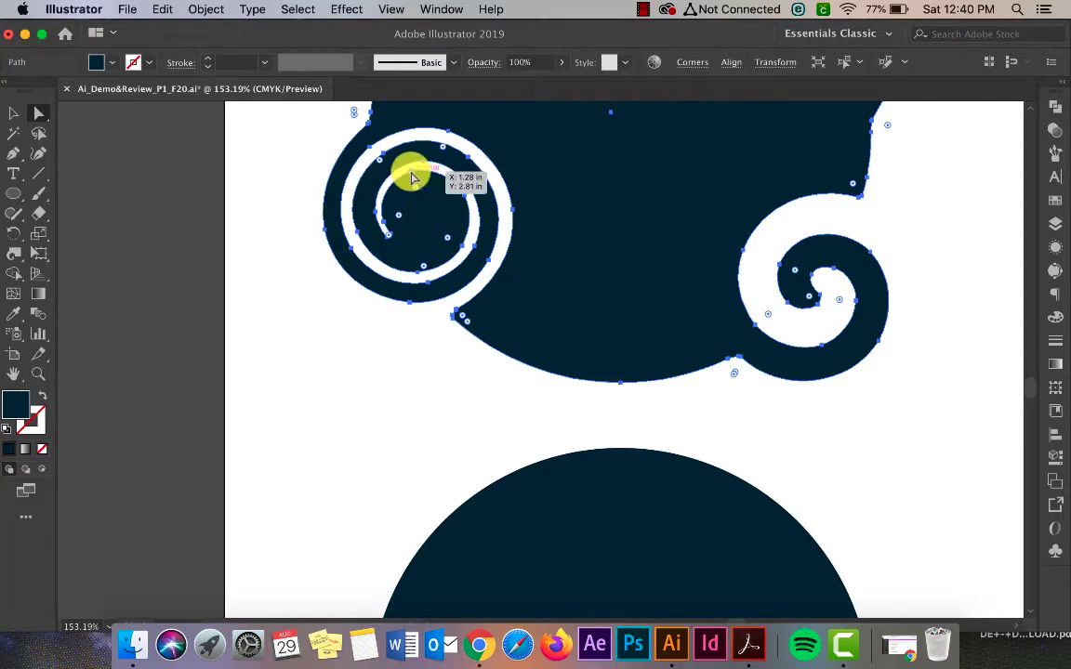
drag(412, 178, 419, 212)
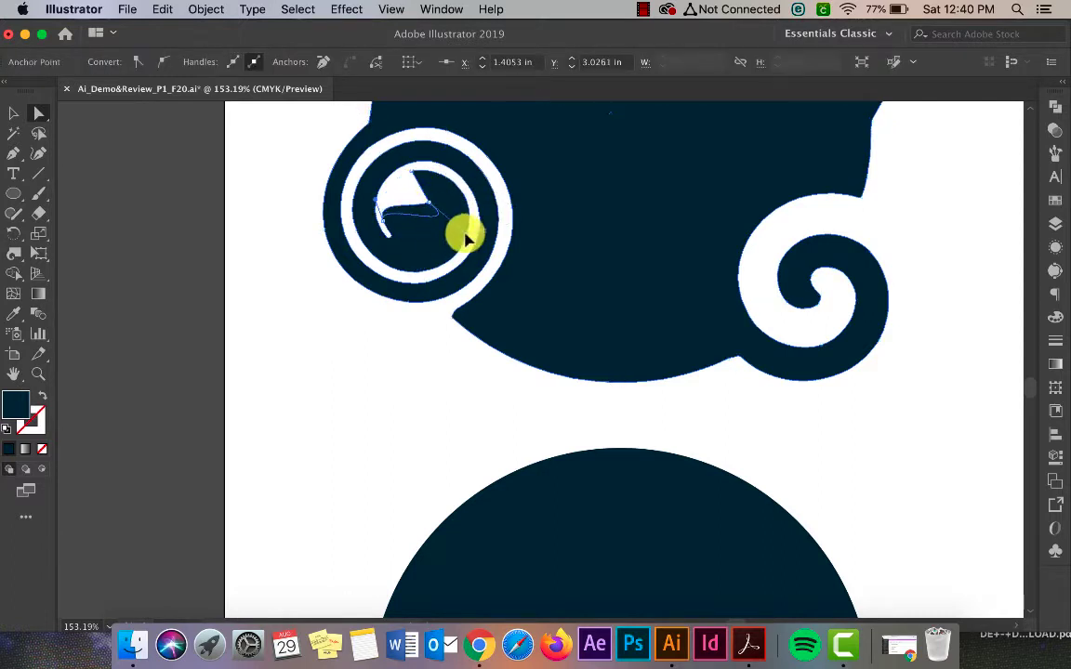
click(22, 111)
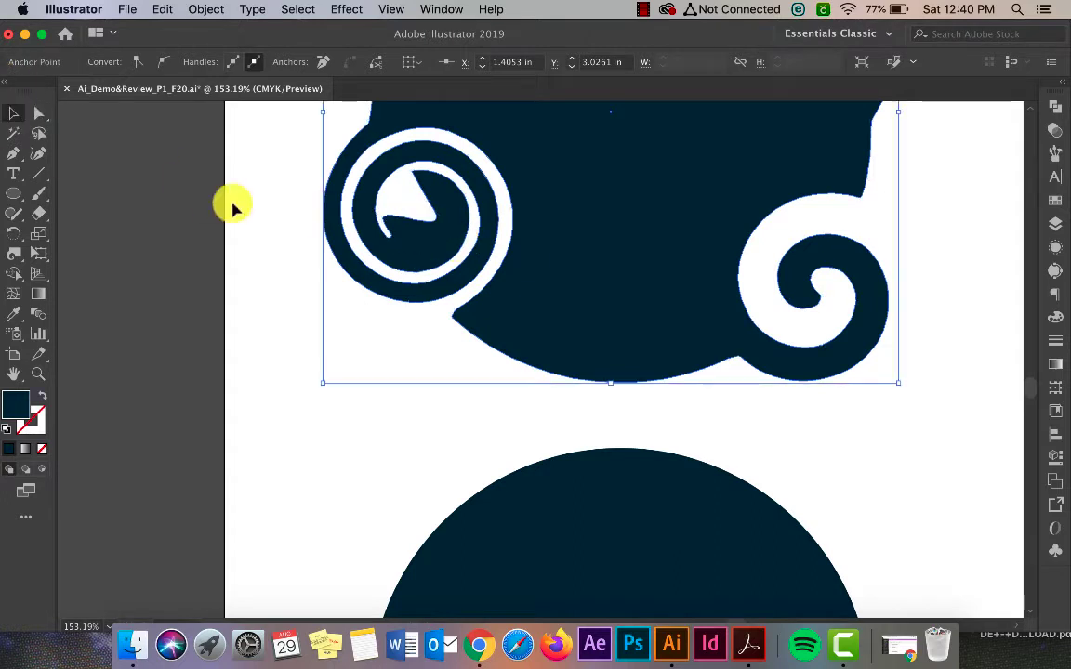
click(397, 215)
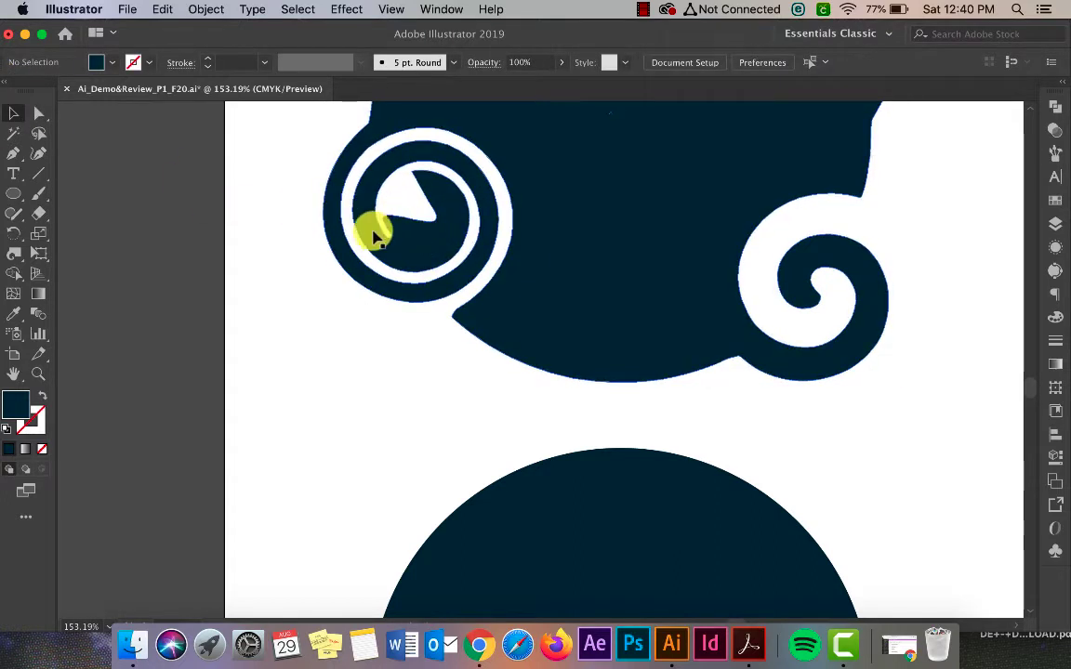
Step: Reshape the lower-right curl by moving two inner anchor points to about X 4.26, Y 3.62 in and X 4.00, Y 3.95 in
click(815, 302)
mouse_move(812, 304)
mouse_down()
mouse_move(809, 294)
mouse_move(819, 312)
mouse_up()
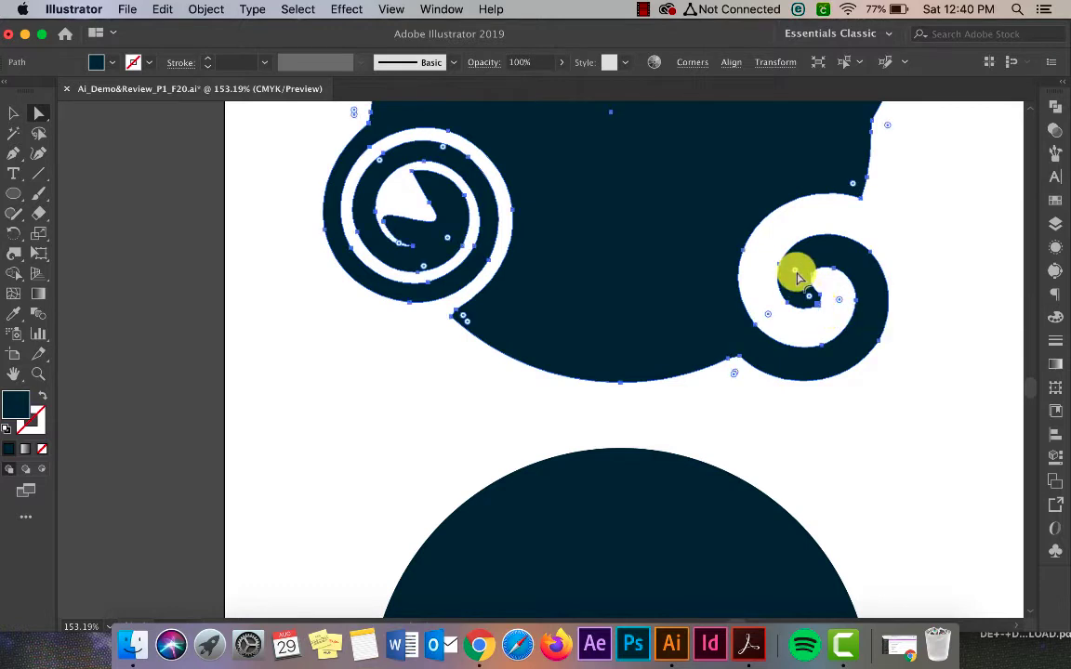
drag(796, 272, 820, 266)
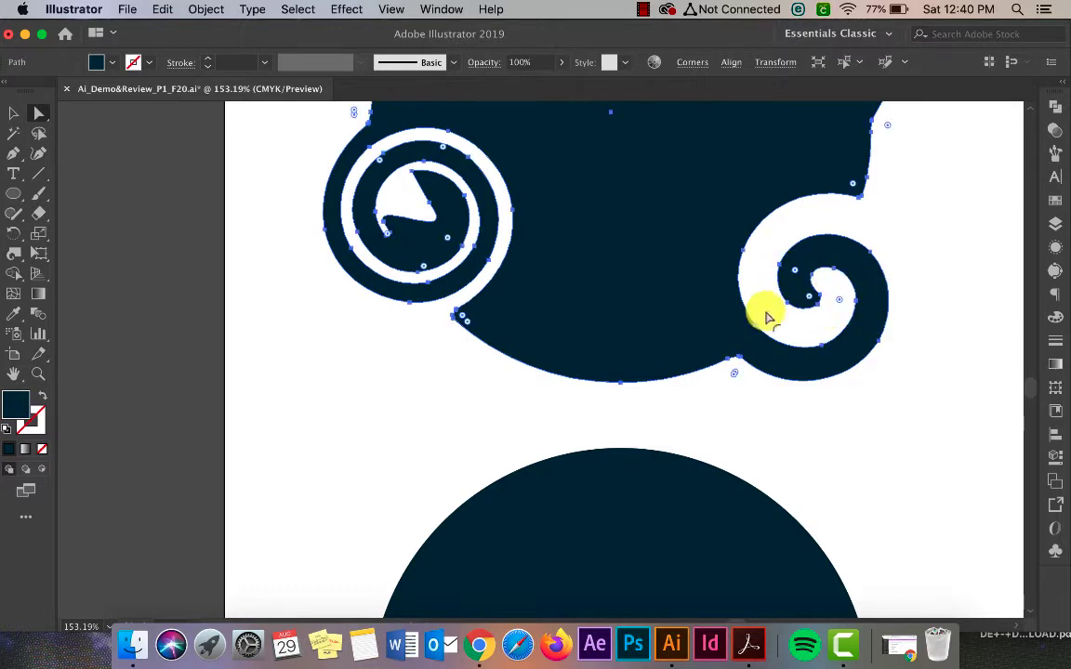
click(857, 307)
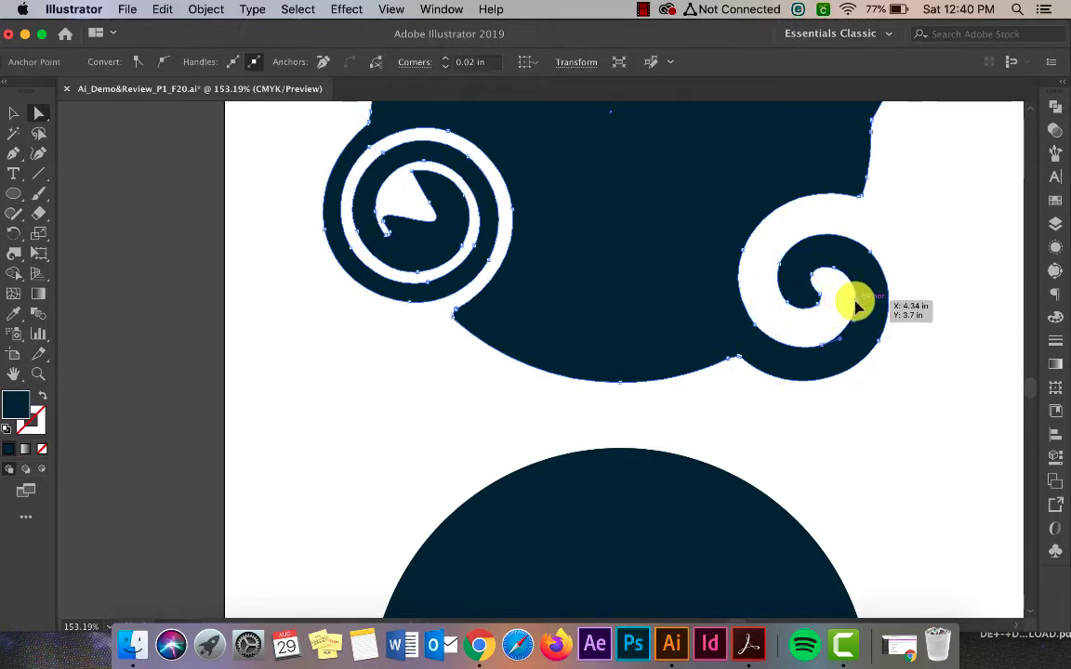
mouse_move(855, 301)
mouse_down()
mouse_move(844, 294)
mouse_move(844, 316)
mouse_up()
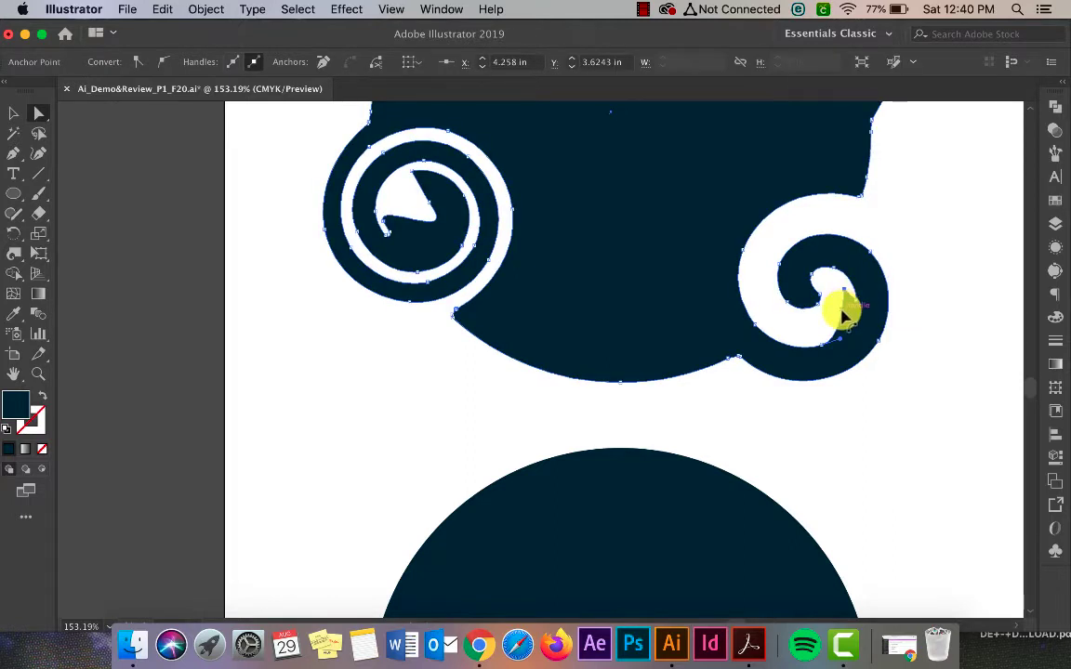
click(802, 339)
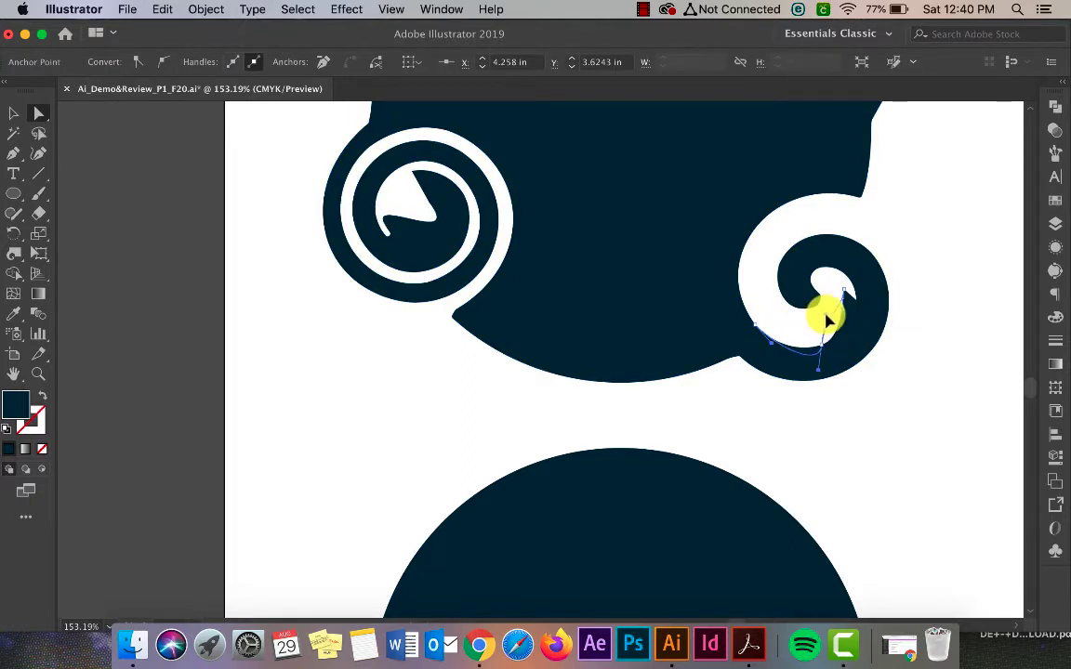
click(822, 365)
mouse_move(820, 353)
mouse_down()
mouse_move(795, 342)
mouse_move(809, 345)
mouse_up()
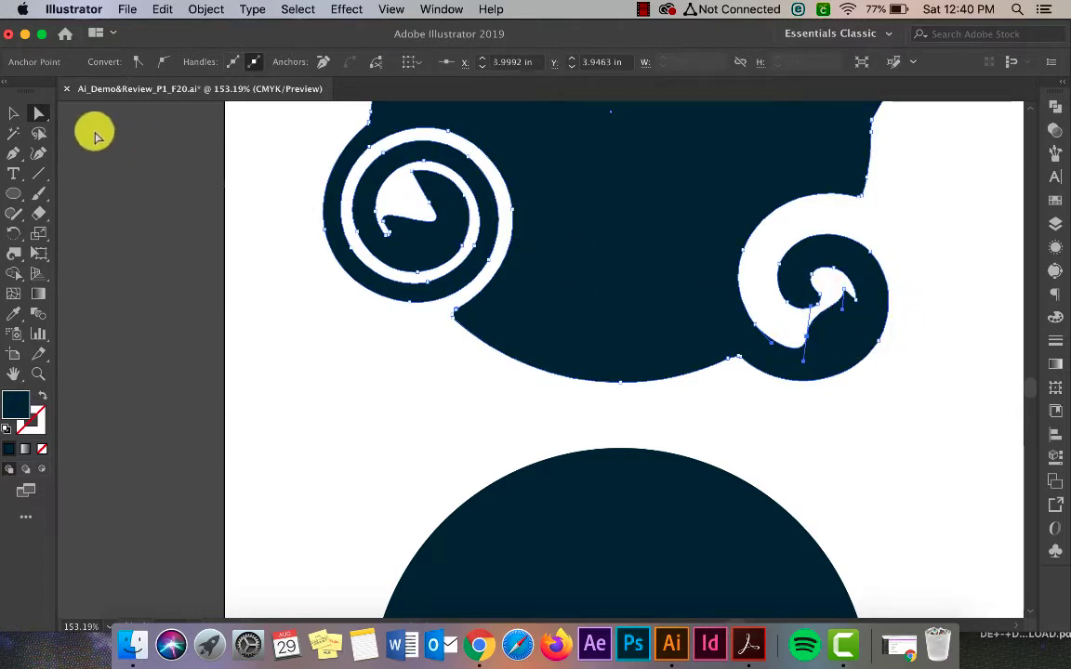
click(15, 112)
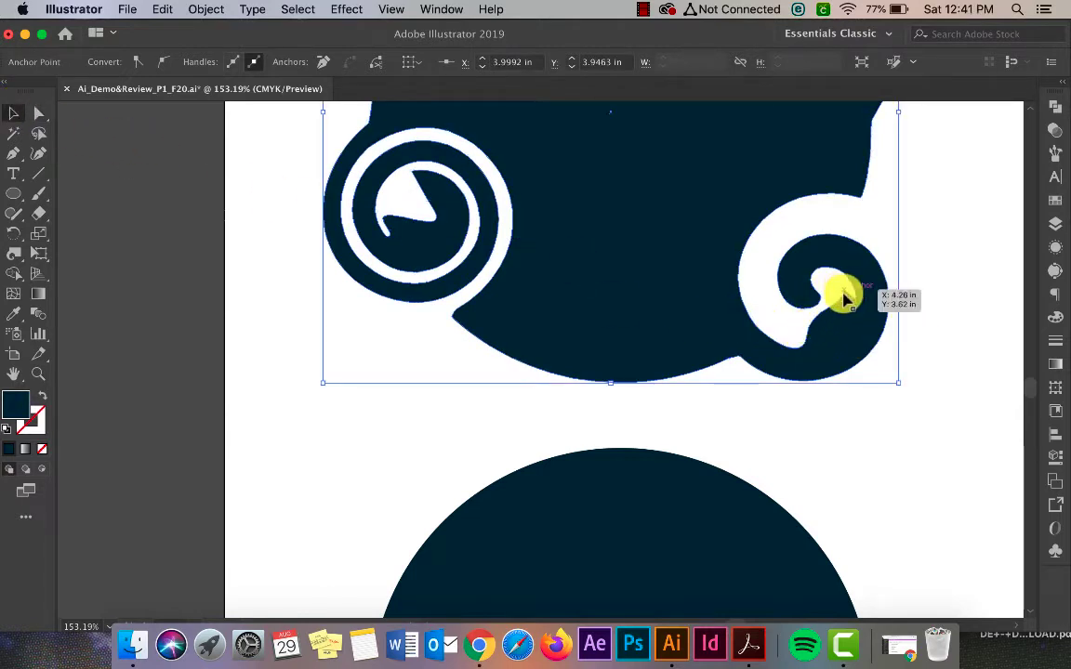
Step: Twirl the upper half and right side of the upper-left shape repeatedly into flowing, marbled swirls, and deselect it
scroll(771, 320, up, 5)
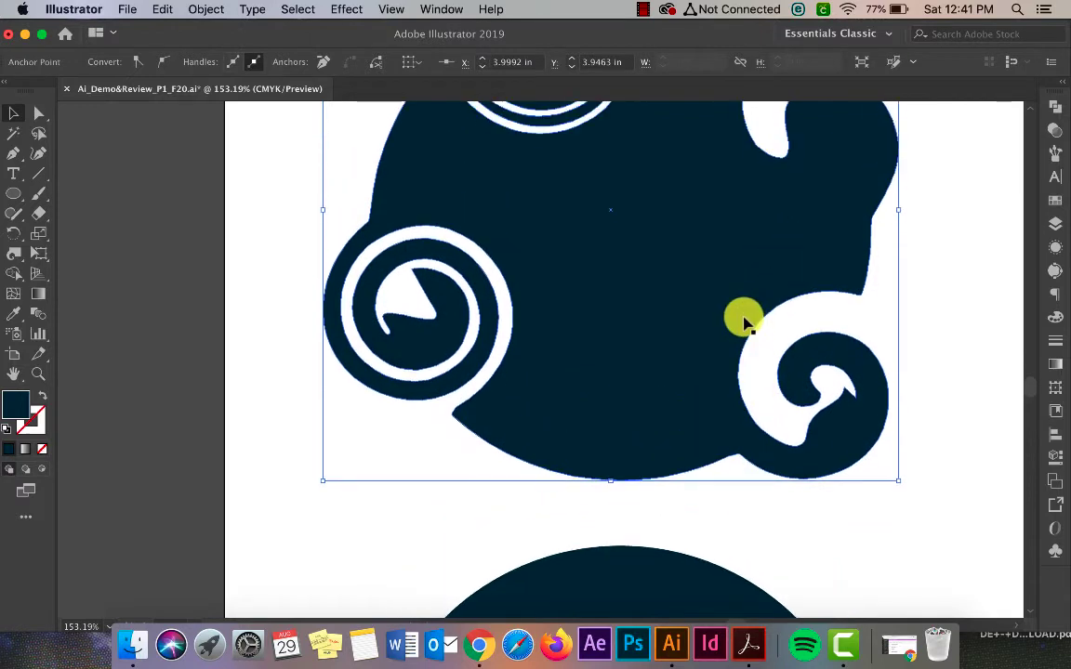
scroll(740, 323, up, 3)
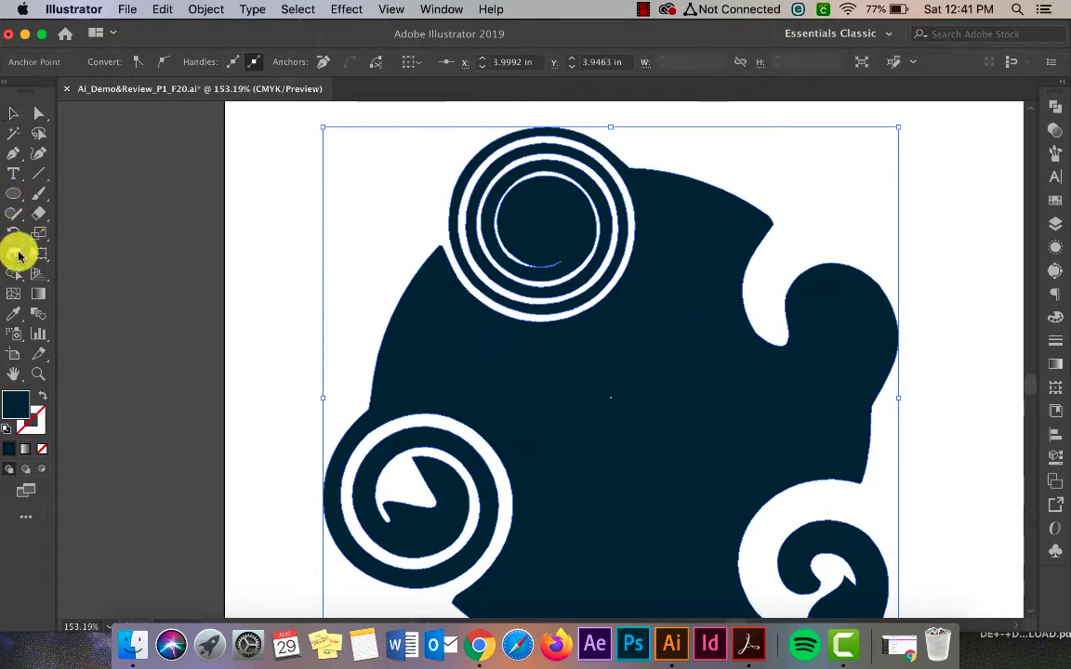
click(18, 255)
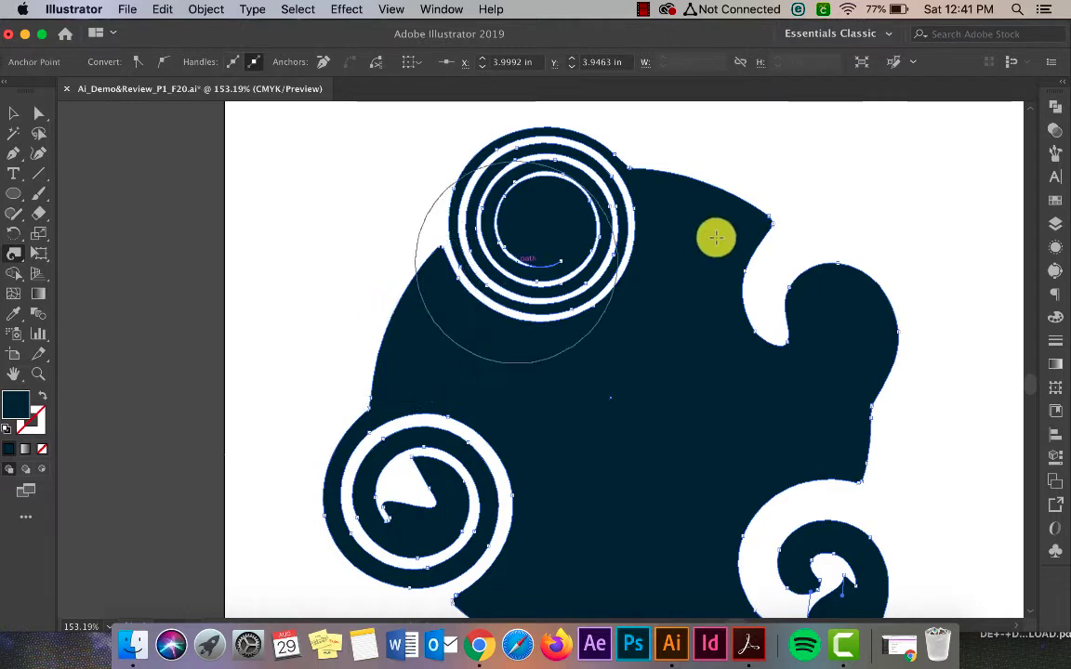
mouse_move(743, 215)
mouse_down()
mouse_move(765, 200)
mouse_move(791, 263)
mouse_move(791, 304)
mouse_move(771, 313)
mouse_move(817, 281)
mouse_move(900, 376)
mouse_move(917, 445)
mouse_move(756, 344)
mouse_move(934, 354)
mouse_move(915, 428)
mouse_up()
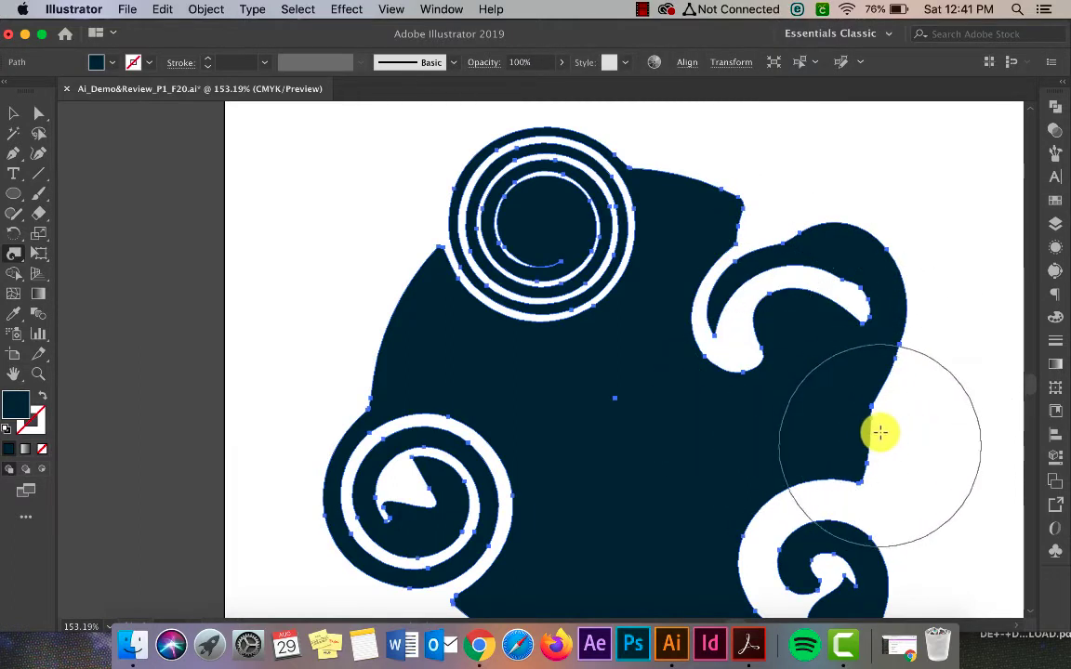
mouse_move(771, 375)
mouse_down()
mouse_move(728, 365)
mouse_move(730, 379)
mouse_move(903, 298)
mouse_move(741, 356)
mouse_move(710, 354)
mouse_move(815, 382)
mouse_move(841, 421)
mouse_move(865, 368)
mouse_move(844, 338)
mouse_move(786, 342)
mouse_move(772, 365)
mouse_move(790, 358)
mouse_up()
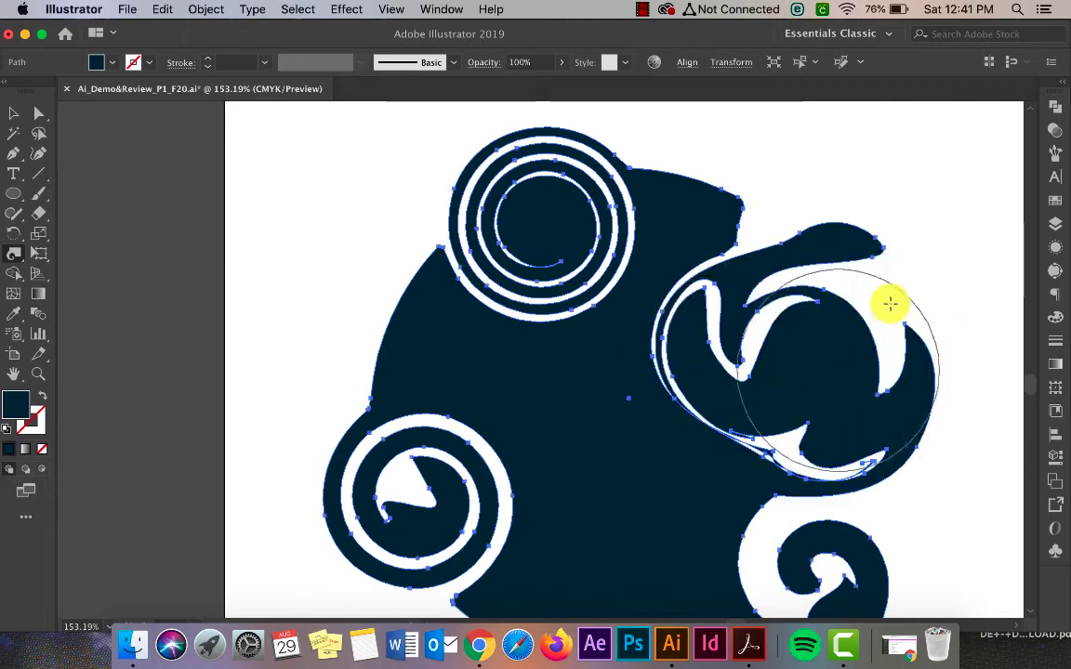
mouse_move(661, 334)
mouse_down()
mouse_move(668, 371)
mouse_move(638, 389)
mouse_move(688, 251)
mouse_move(672, 210)
mouse_move(679, 176)
mouse_up()
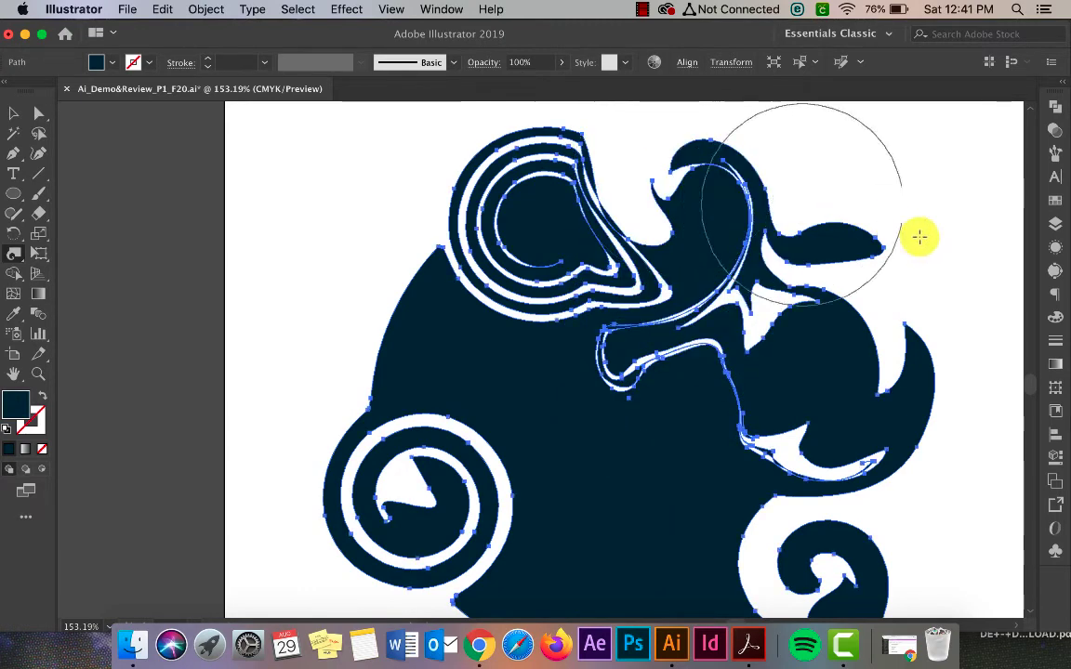
mouse_move(687, 388)
mouse_down()
mouse_move(624, 382)
mouse_move(611, 435)
mouse_move(707, 483)
mouse_move(698, 514)
mouse_move(726, 457)
mouse_move(686, 354)
mouse_move(645, 425)
mouse_move(643, 346)
mouse_move(609, 354)
mouse_move(714, 401)
mouse_move(755, 397)
mouse_move(766, 302)
mouse_move(729, 239)
mouse_move(683, 215)
mouse_move(628, 256)
mouse_move(572, 360)
mouse_move(614, 454)
mouse_move(744, 442)
mouse_move(777, 292)
mouse_move(732, 260)
mouse_up()
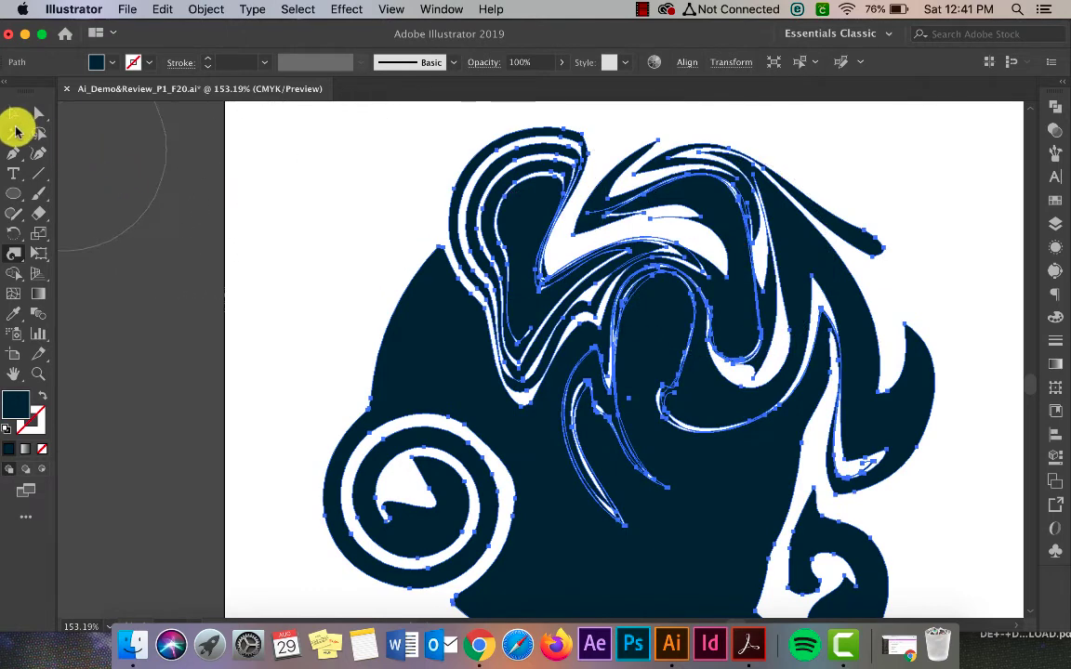
click(13, 112)
click(963, 231)
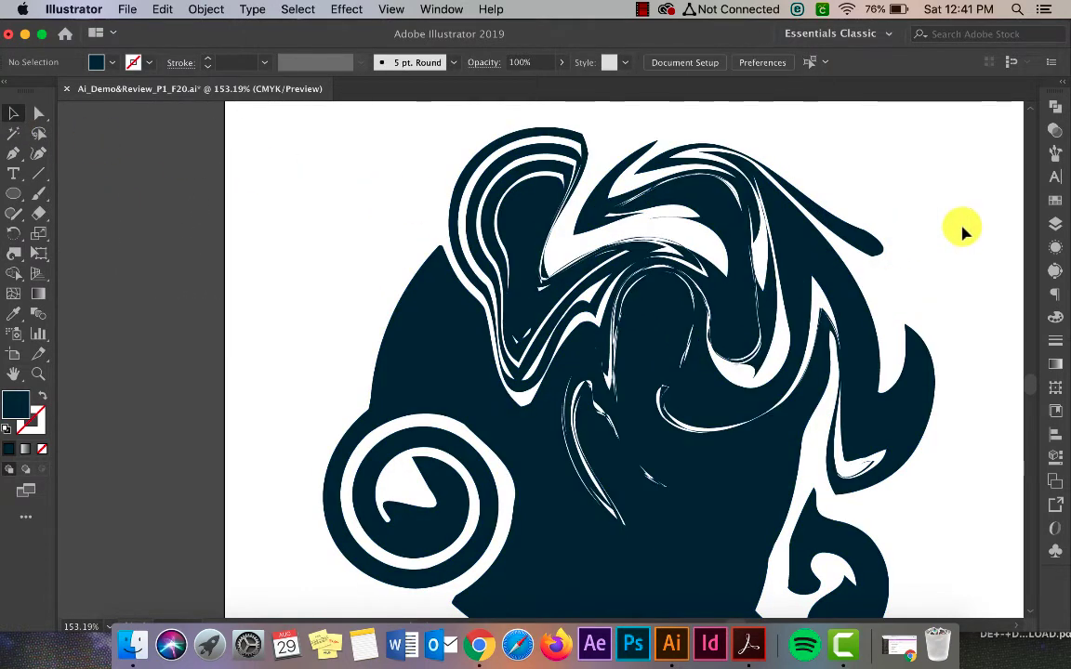
Step: Distort the upper-left edge of the lower-left circle into short spikes with the Crystallize tool
key(super+minus)
key(super+minus)
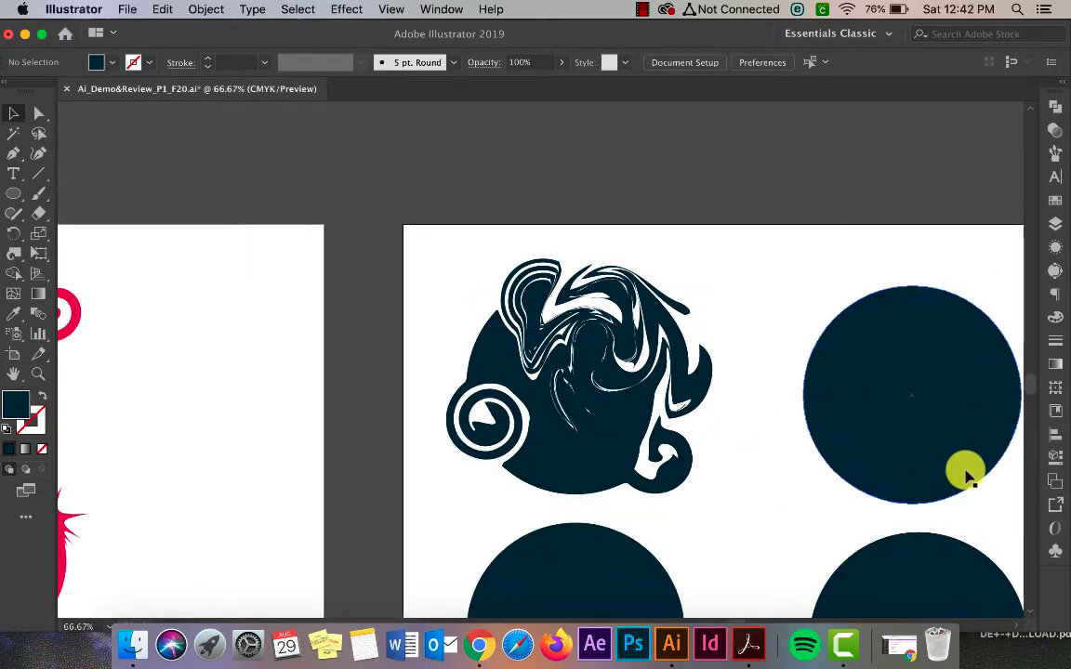
scroll(716, 473, down, 3)
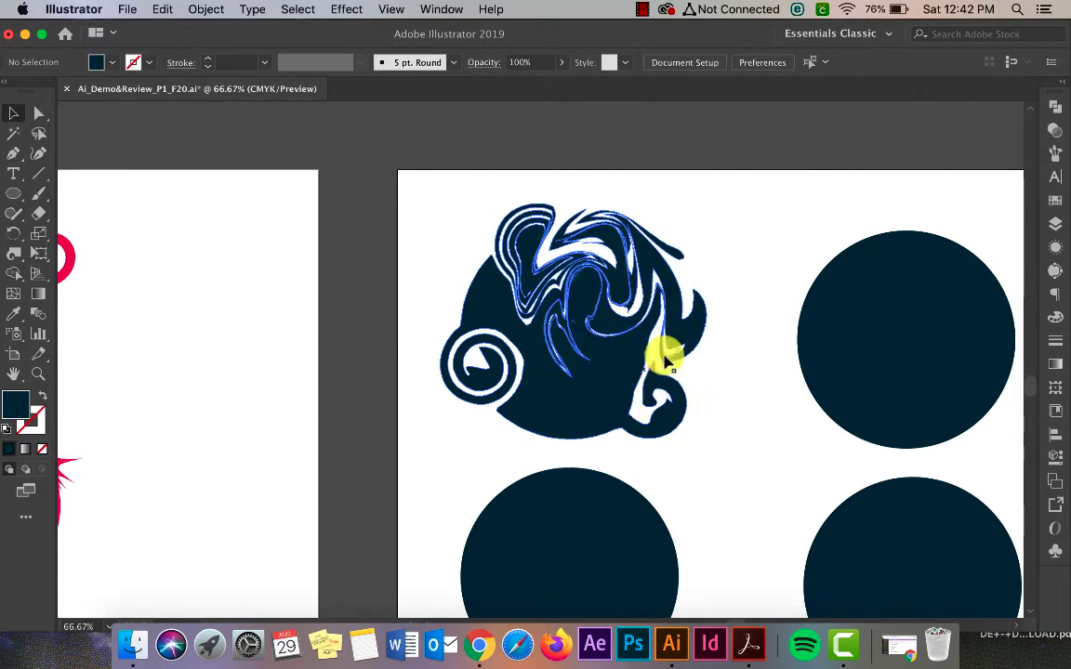
click(651, 390)
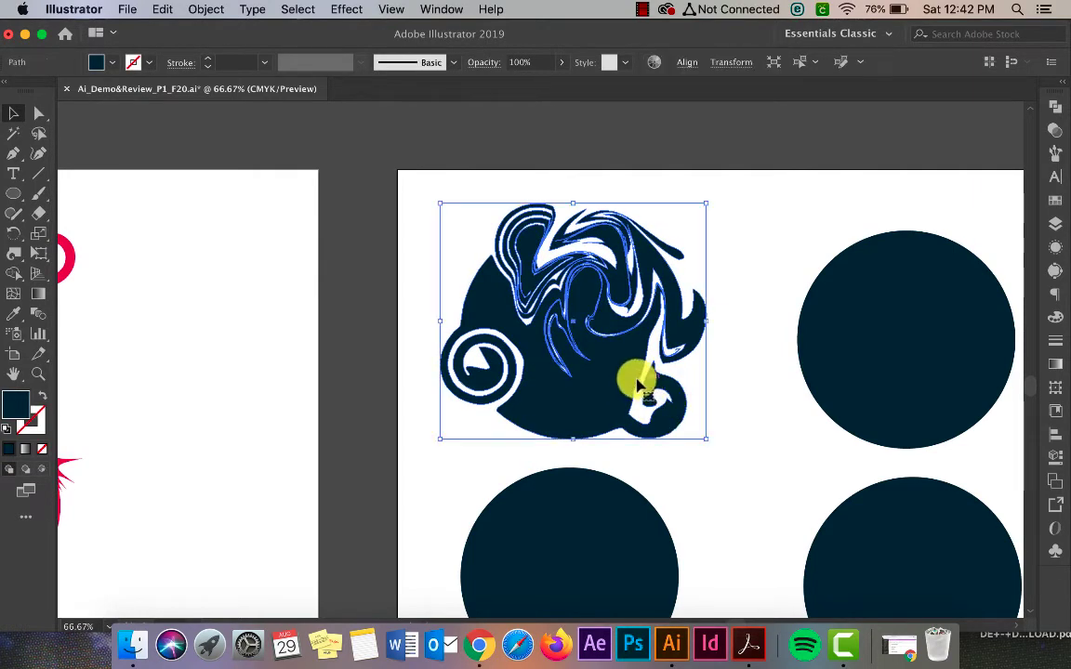
scroll(556, 376, down, 3)
scroll(556, 382, down, 1)
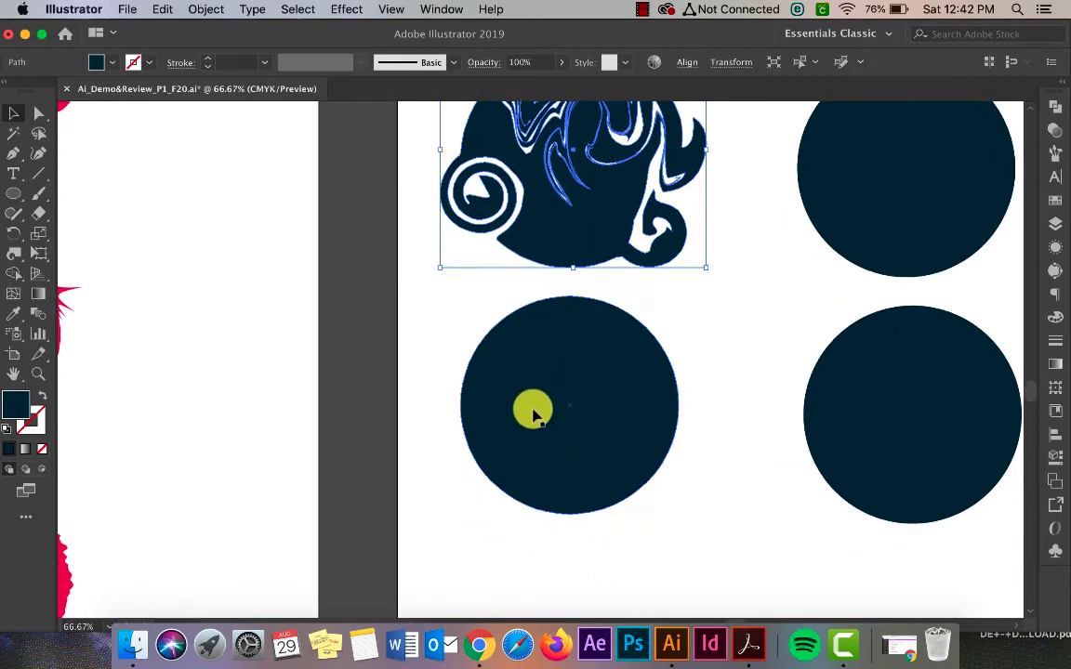
scroll(533, 414, left, 5)
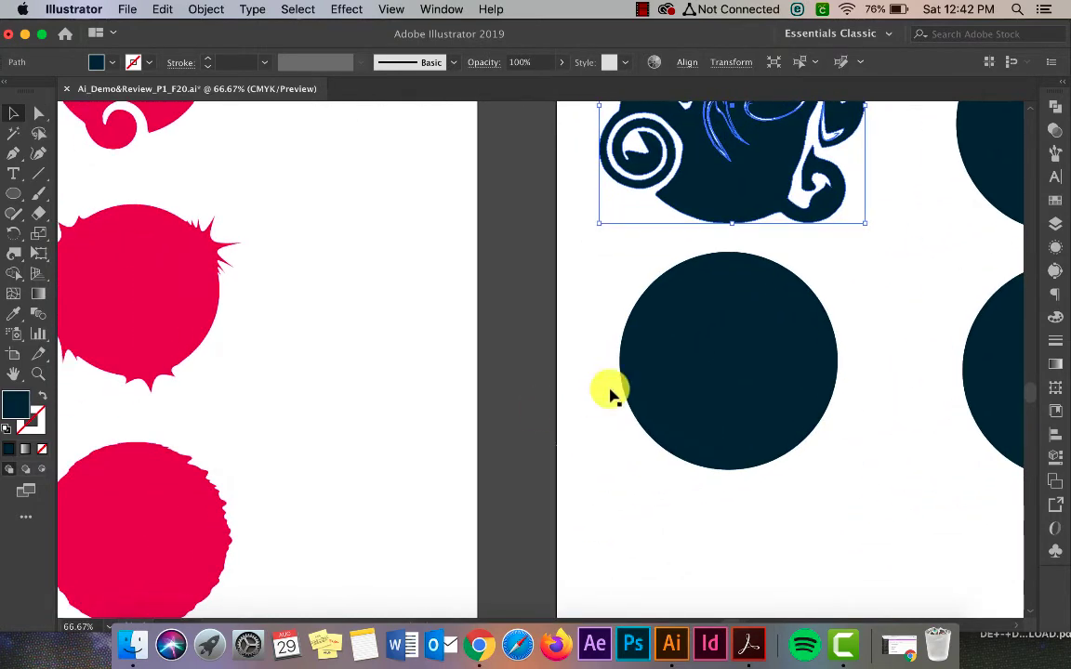
click(698, 370)
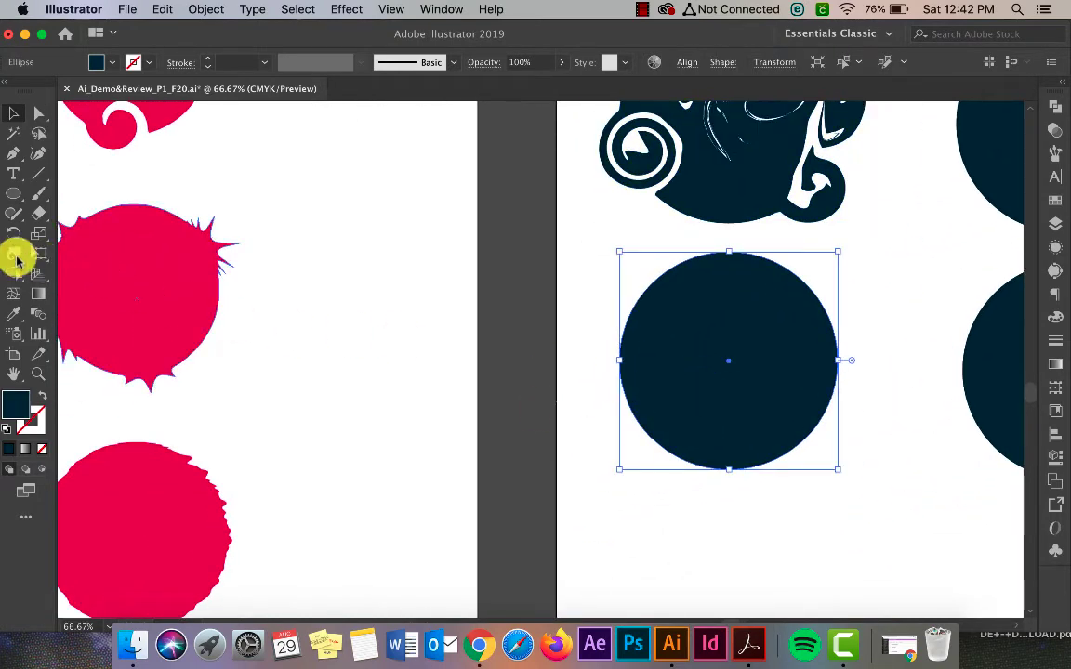
click(17, 258)
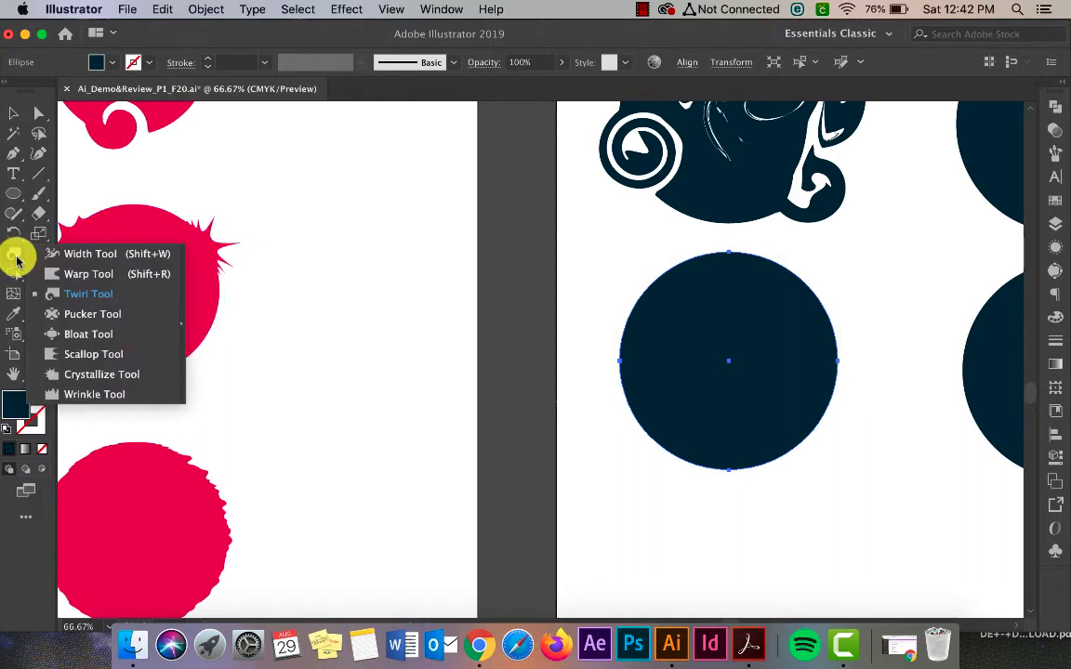
click(125, 376)
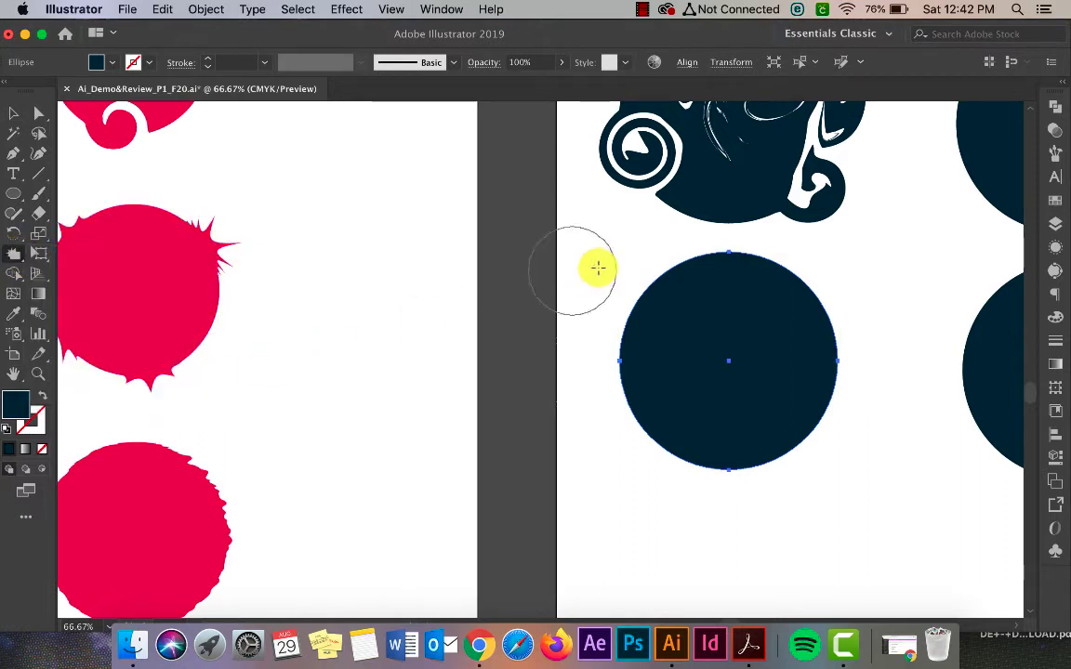
click(638, 324)
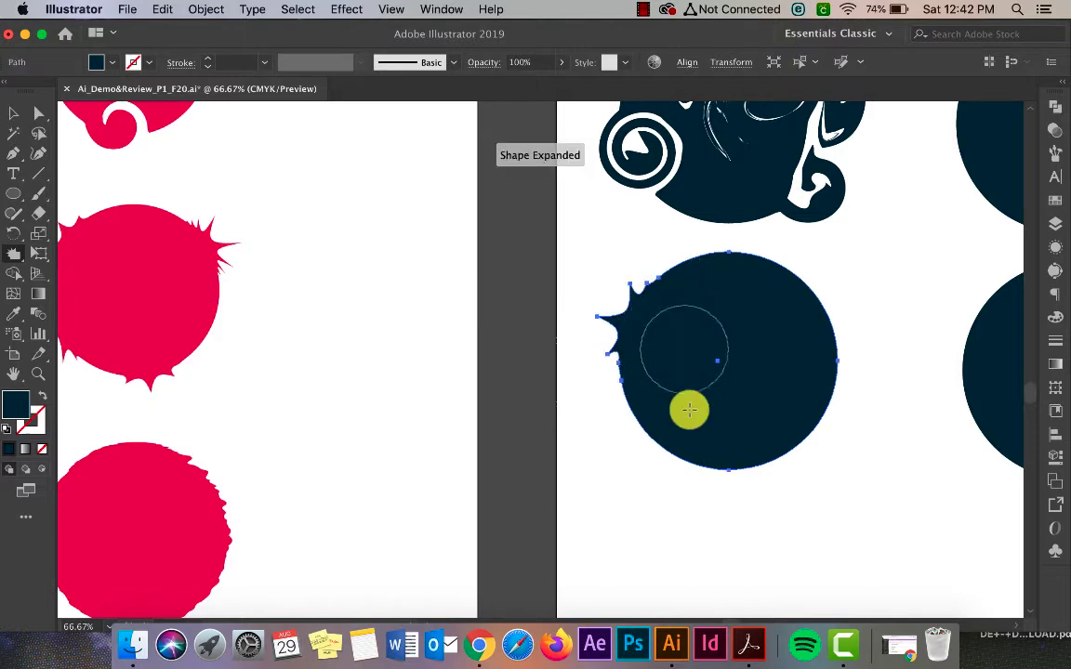
Step: Crystallize the rest of the same circle's edge into spikes, pulling longer ones out at the lower corners, bottom and left side
mouse_move(651, 419)
mouse_down()
mouse_move(638, 466)
mouse_move(599, 506)
mouse_up()
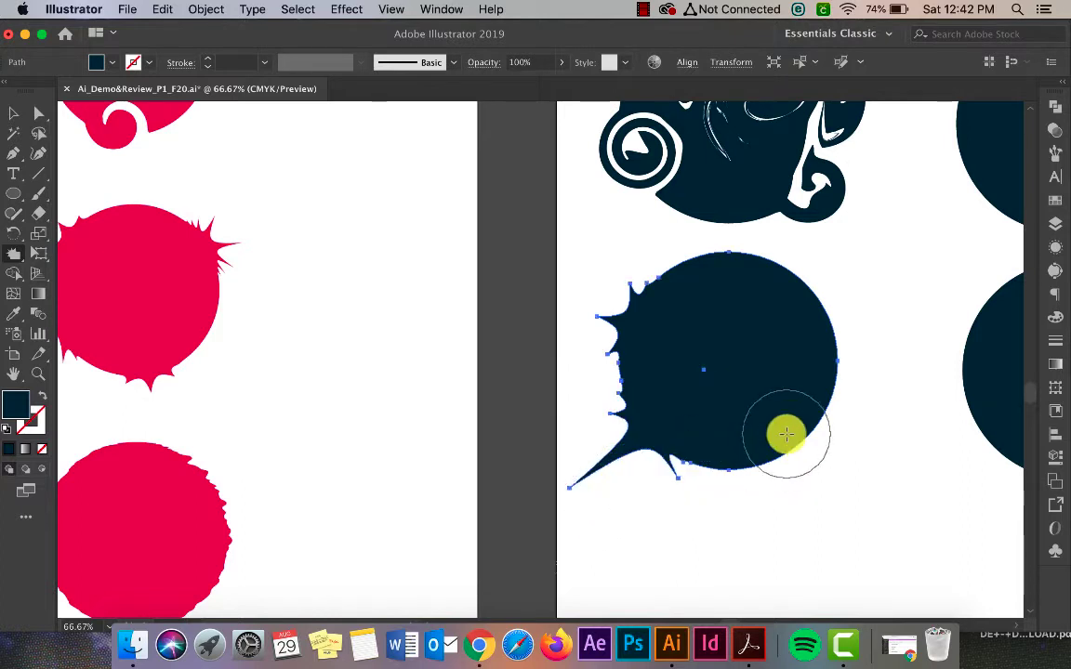
drag(786, 433, 832, 473)
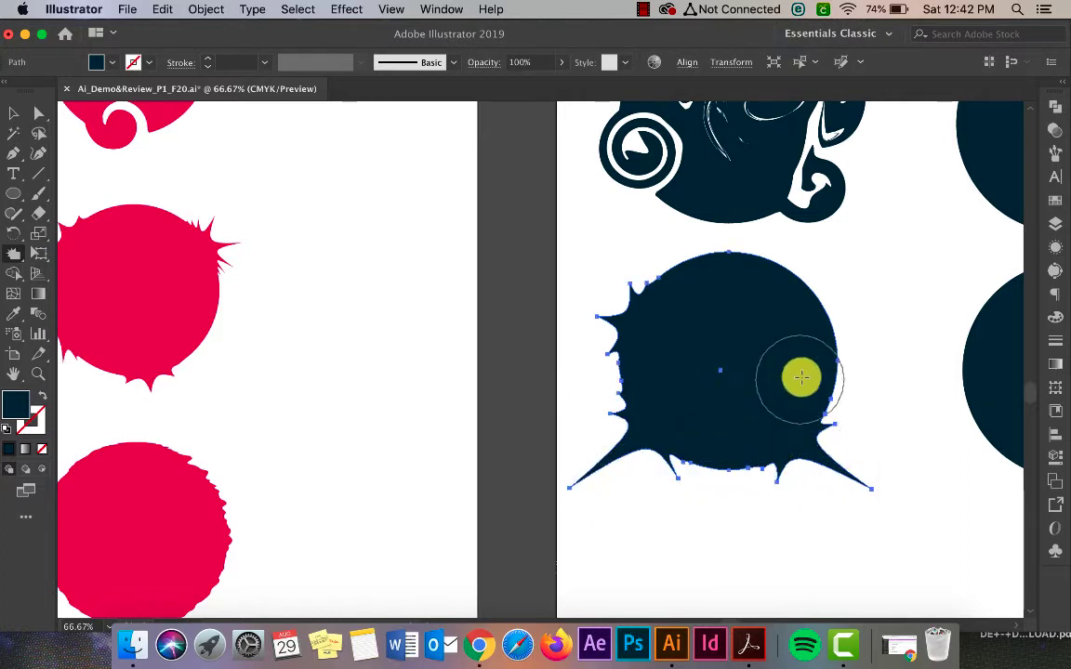
mouse_move(799, 375)
mouse_down()
mouse_move(810, 360)
mouse_move(839, 359)
mouse_up()
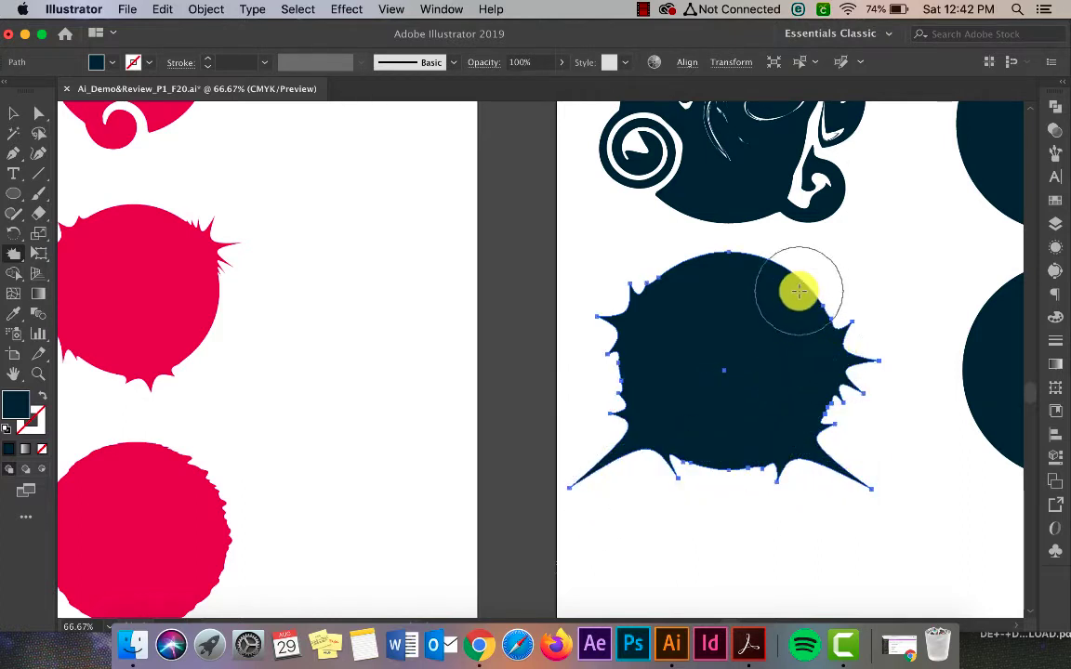
drag(798, 290, 841, 251)
drag(693, 294, 676, 273)
drag(741, 287, 751, 257)
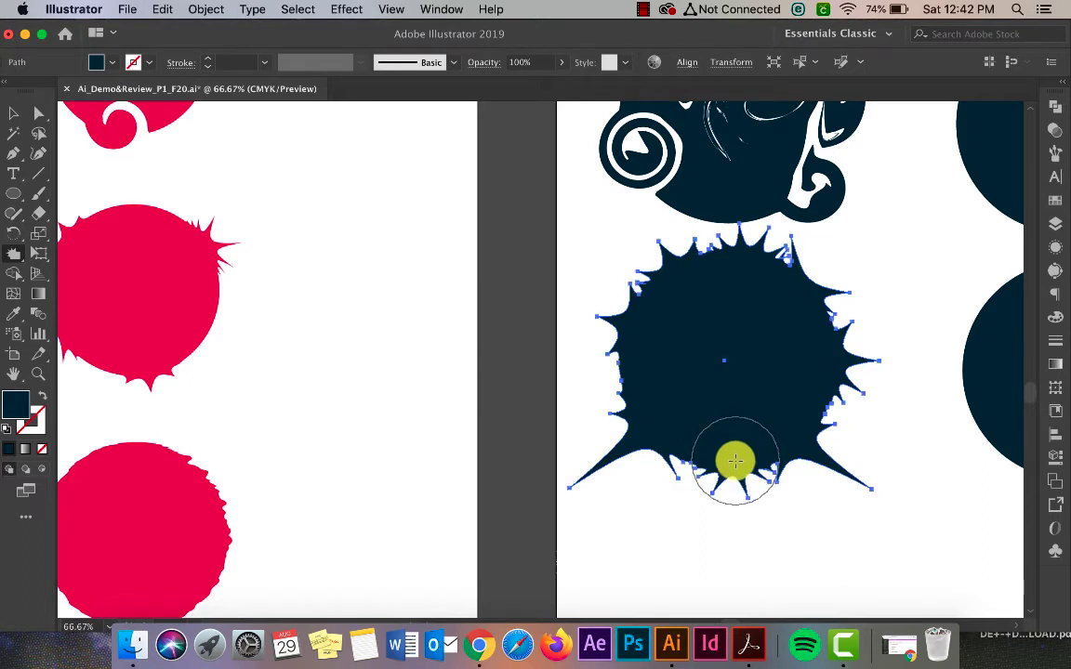
mouse_move(735, 461)
mouse_down()
mouse_move(716, 454)
mouse_move(741, 446)
mouse_move(769, 514)
mouse_move(817, 552)
mouse_move(911, 552)
mouse_up()
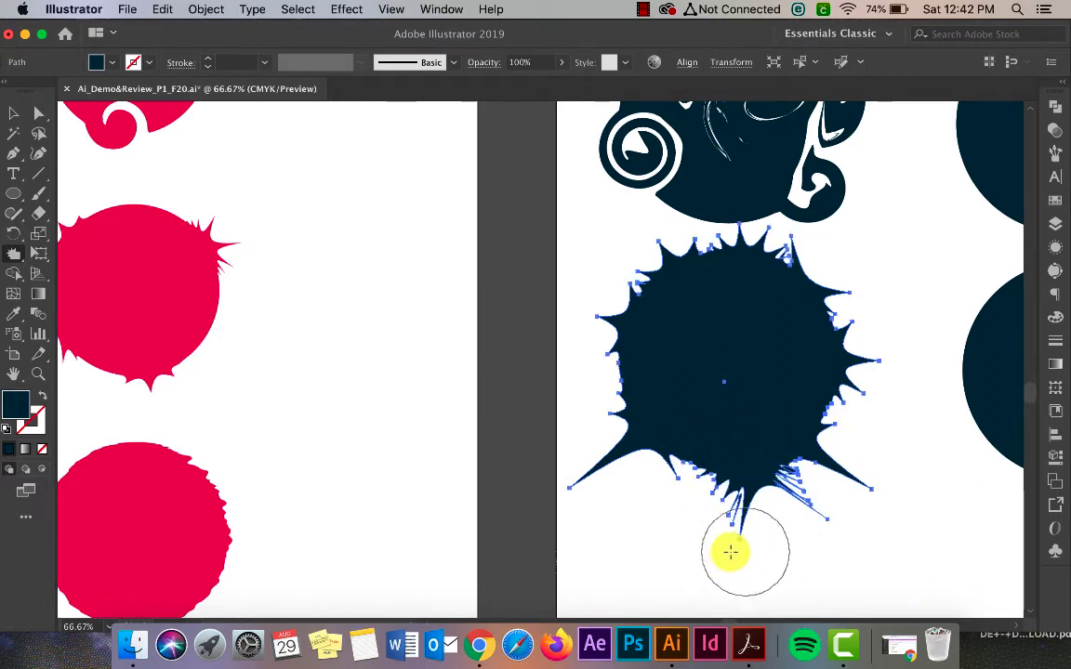
mouse_move(669, 392)
mouse_down()
mouse_move(597, 382)
mouse_move(645, 358)
mouse_move(796, 374)
mouse_up()
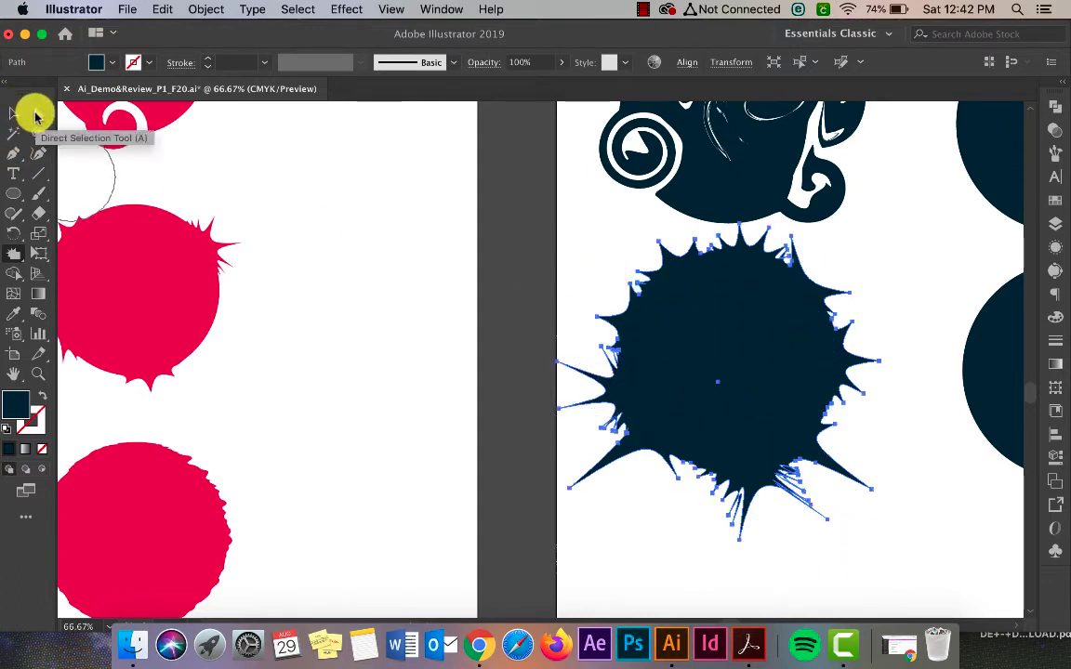
Step: Round the tips of the crystallized shape's spikes with the live corner widgets, and deselect the shape
click(36, 115)
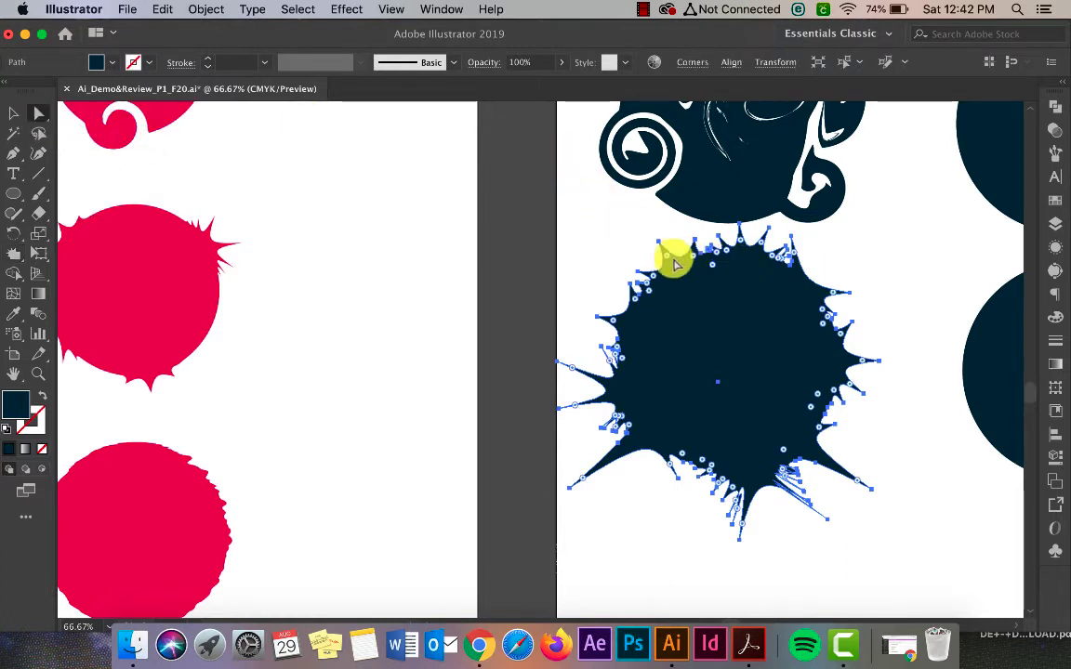
mouse_move(668, 263)
mouse_down()
mouse_move(683, 284)
mouse_move(658, 248)
mouse_up()
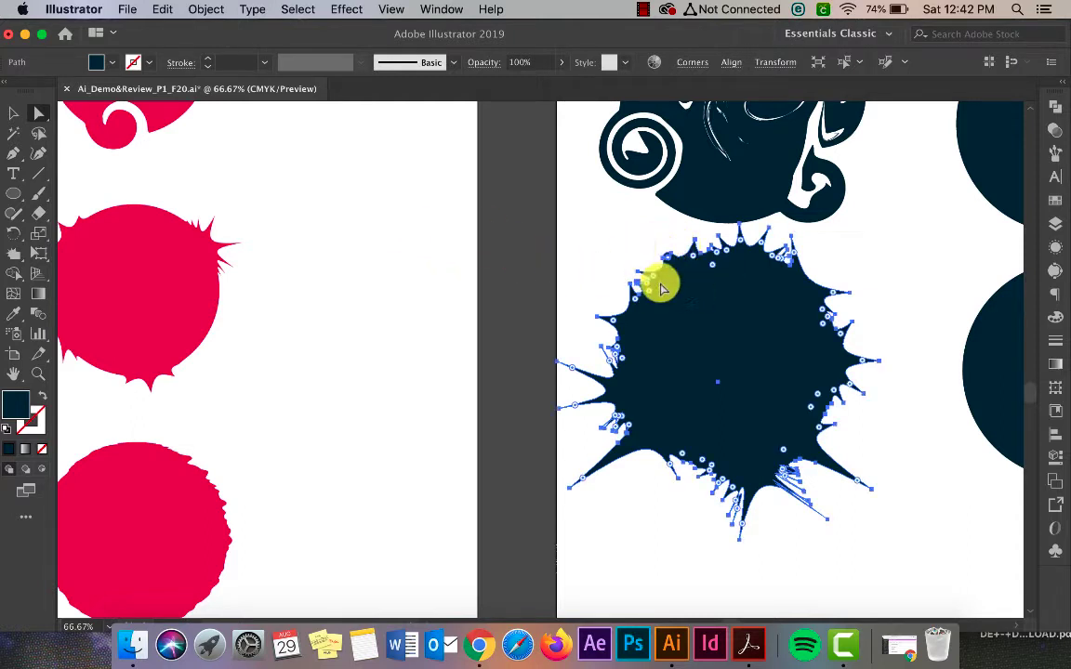
mouse_move(648, 294)
mouse_down()
mouse_move(669, 313)
mouse_move(657, 304)
mouse_up()
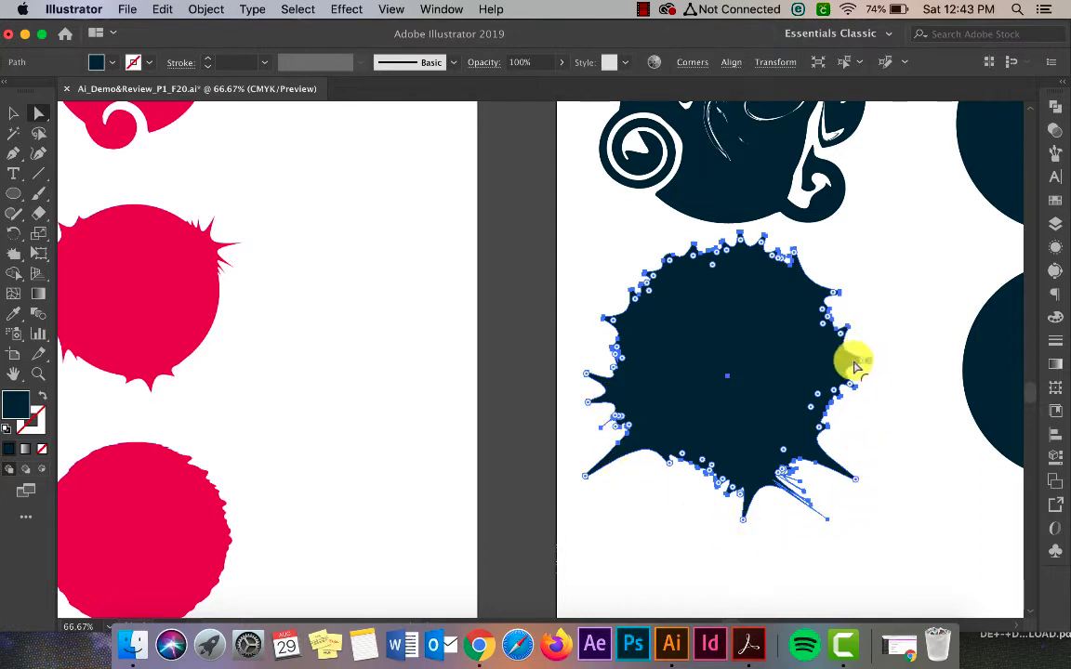
drag(856, 367, 831, 359)
click(13, 112)
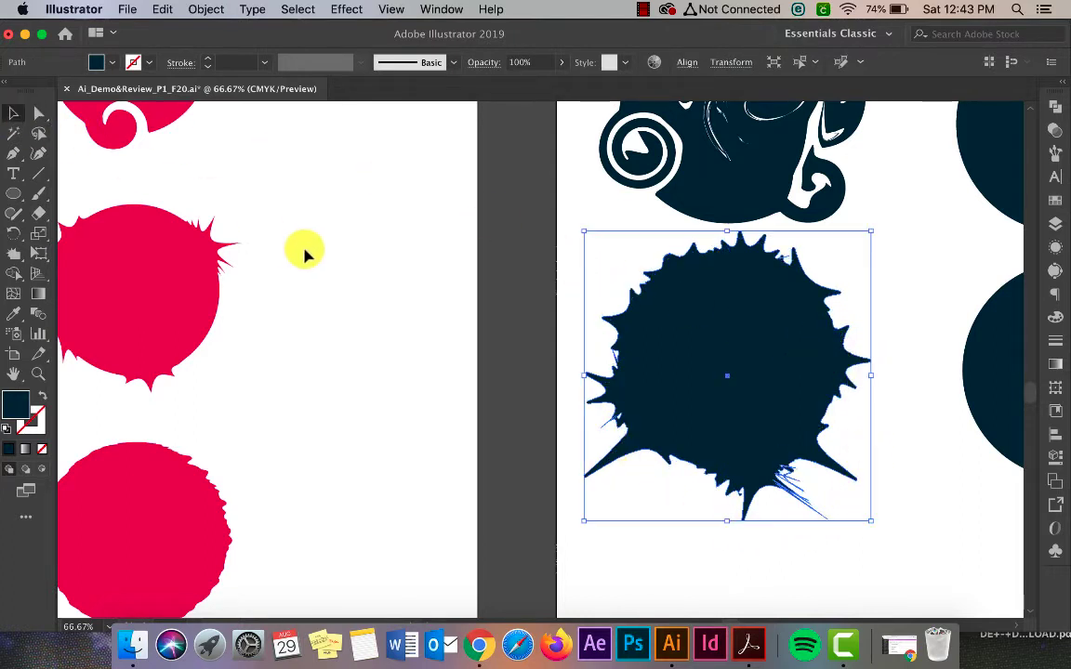
click(304, 248)
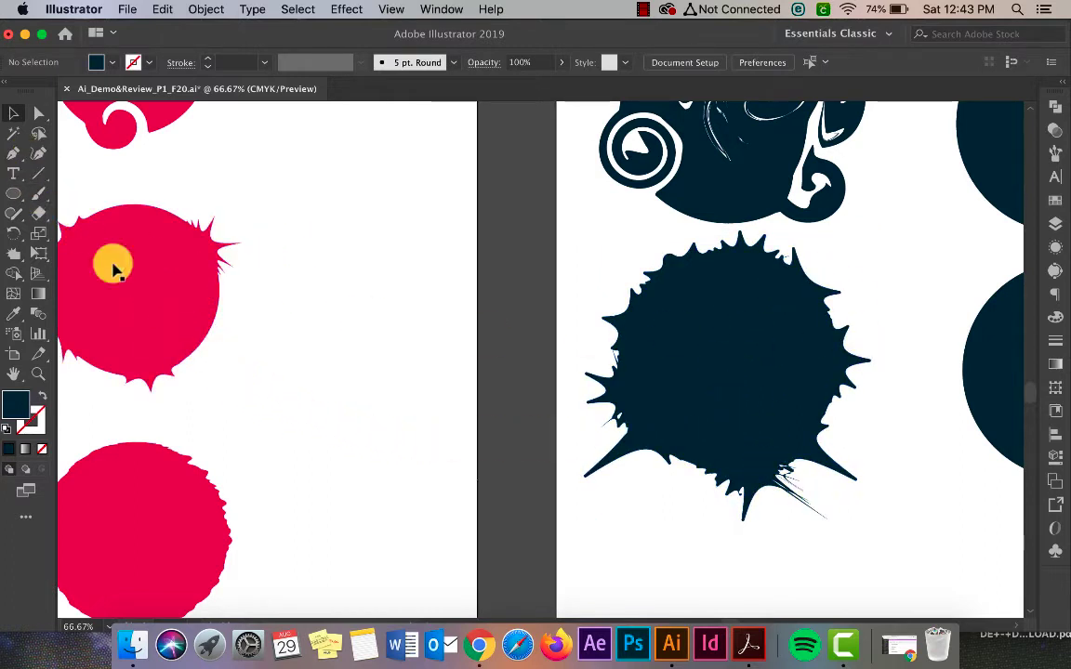
Step: Select the upper-right circle and roughen its left edge with the Wrinkle tool
scroll(887, 376, right, 5)
scroll(887, 377, up, 3)
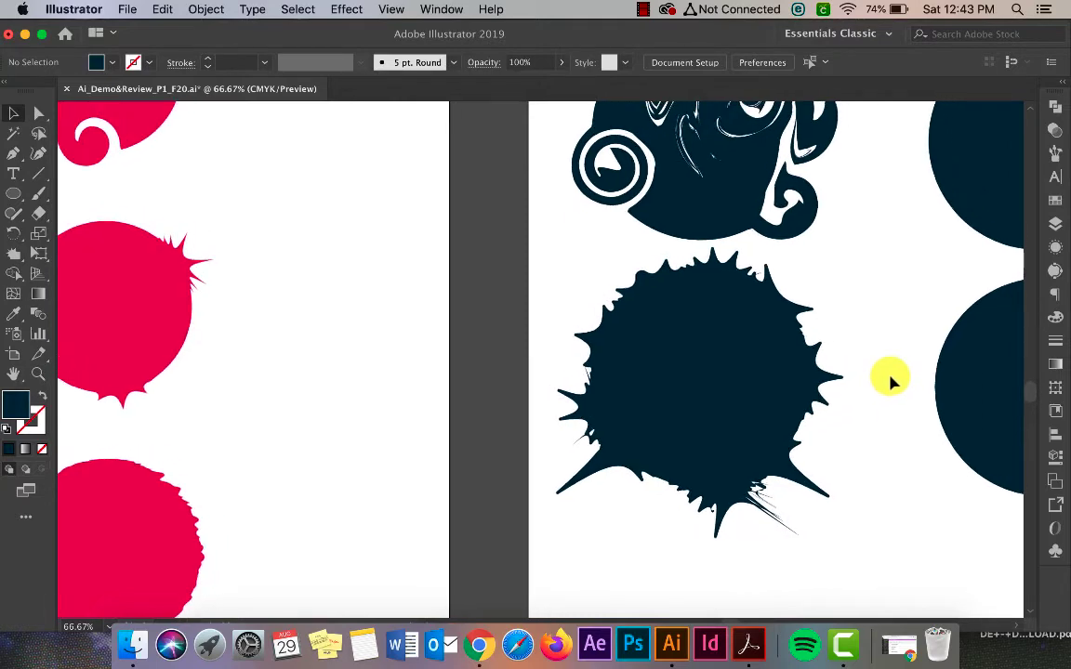
scroll(883, 391, right, 5)
scroll(883, 391, up, 3)
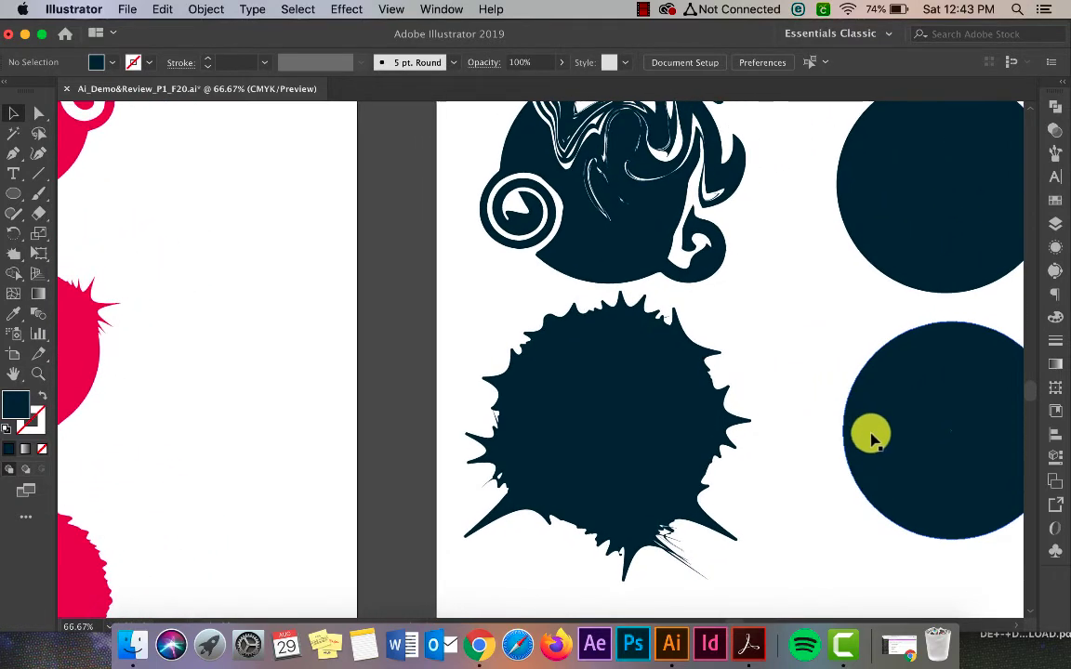
scroll(926, 314, right, 10)
scroll(927, 314, up, 5)
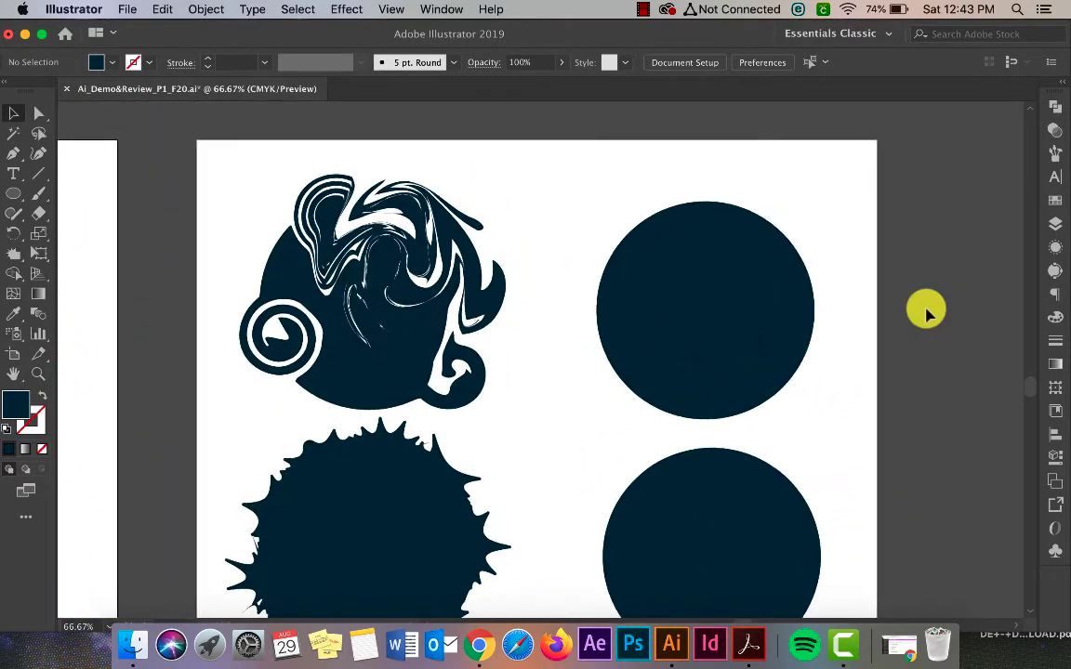
scroll(614, 186, down, 3)
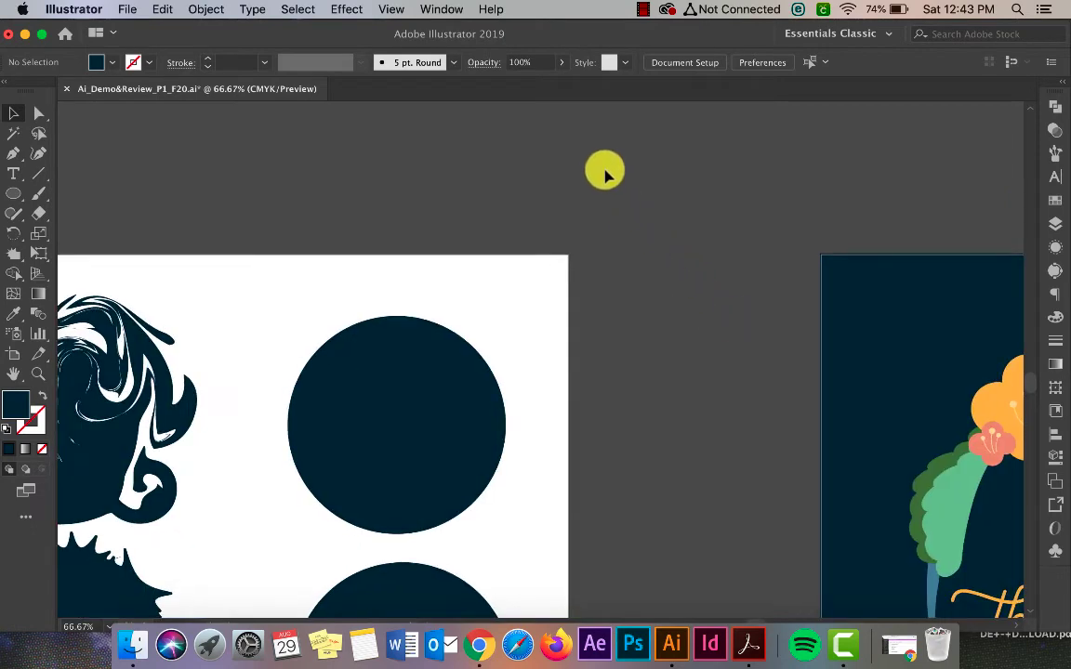
scroll(604, 190, left, 6)
scroll(583, 279, left, 2)
scroll(583, 279, down, 1)
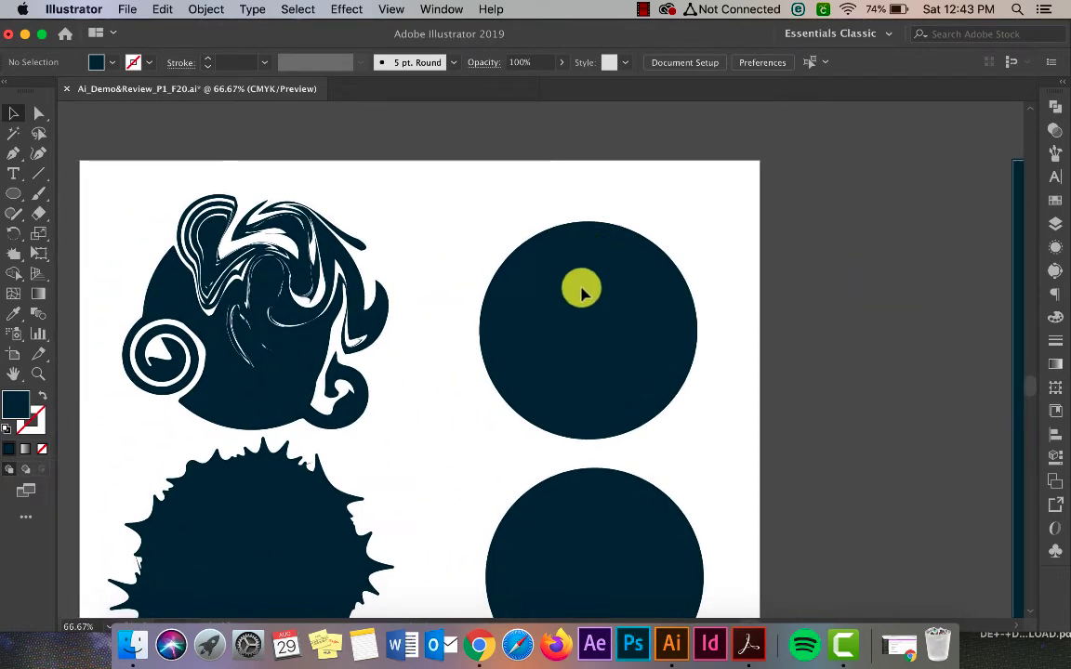
click(581, 289)
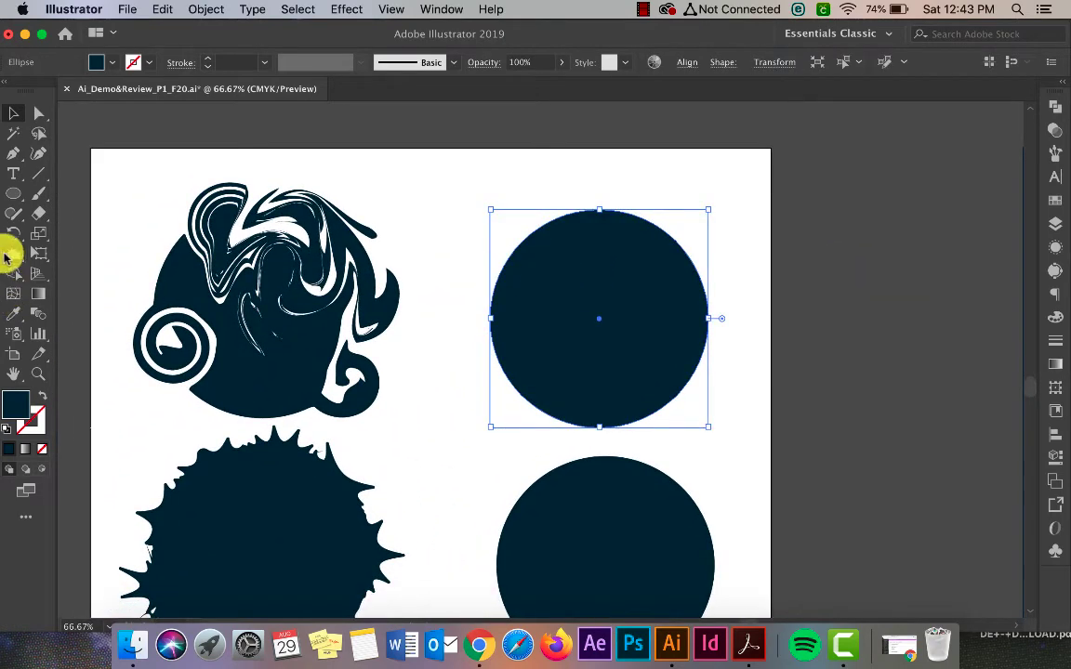
mouse_move(14, 255)
mouse_down()
mouse_move(79, 390)
mouse_move(79, 377)
mouse_up()
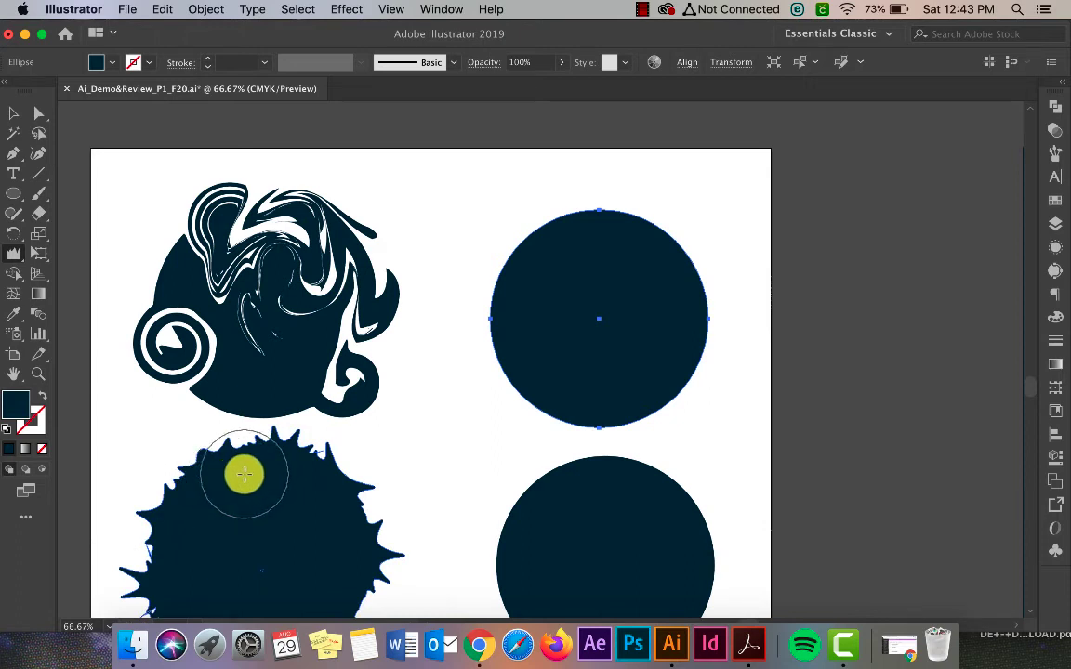
mouse_move(239, 471)
mouse_down()
mouse_move(214, 450)
mouse_move(186, 471)
mouse_move(259, 447)
mouse_move(306, 450)
mouse_move(328, 466)
mouse_move(245, 425)
mouse_up()
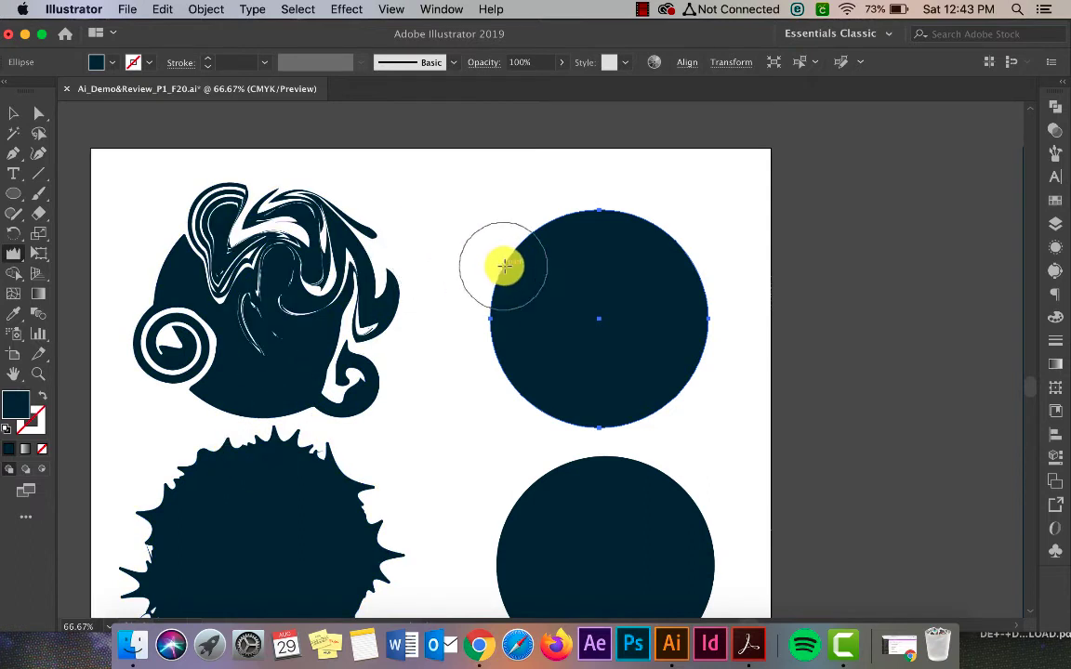
drag(516, 222, 495, 302)
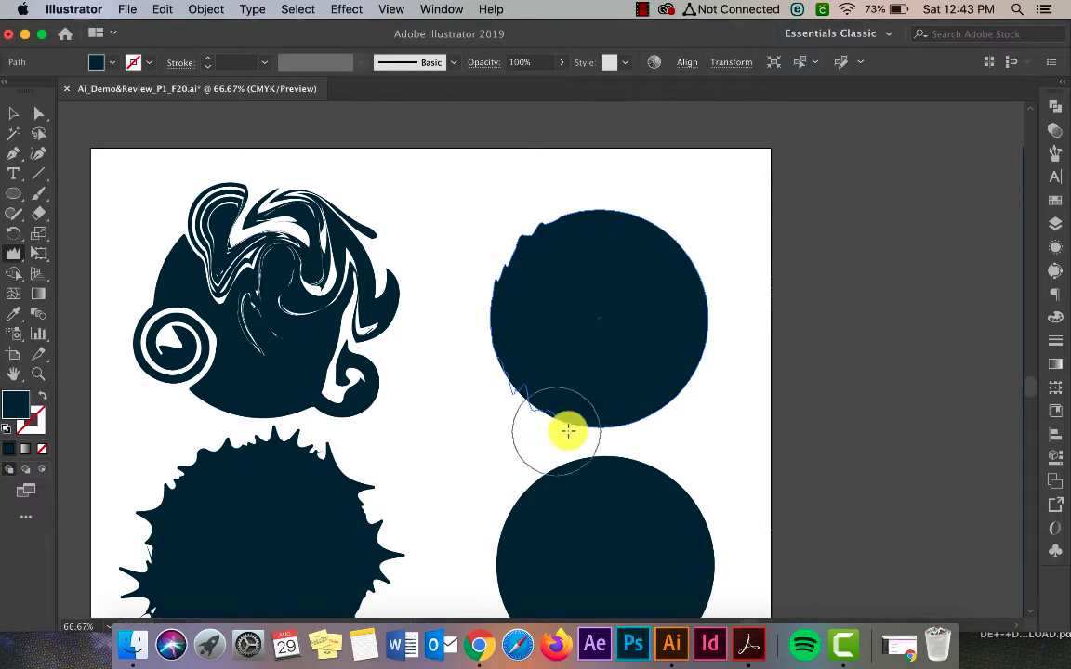
Step: Wrinkle the rest of the circle's edge around the bottom, right side and top, and deselect the shape
mouse_move(568, 430)
mouse_down()
mouse_move(623, 422)
mouse_move(639, 391)
mouse_move(699, 374)
mouse_move(686, 344)
mouse_move(702, 351)
mouse_move(699, 397)
mouse_up()
mouse_move(709, 280)
mouse_down()
mouse_move(698, 263)
mouse_move(655, 284)
mouse_move(629, 225)
mouse_move(607, 238)
mouse_move(564, 225)
mouse_move(564, 322)
mouse_move(622, 360)
mouse_move(613, 363)
mouse_up()
click(14, 119)
click(755, 193)
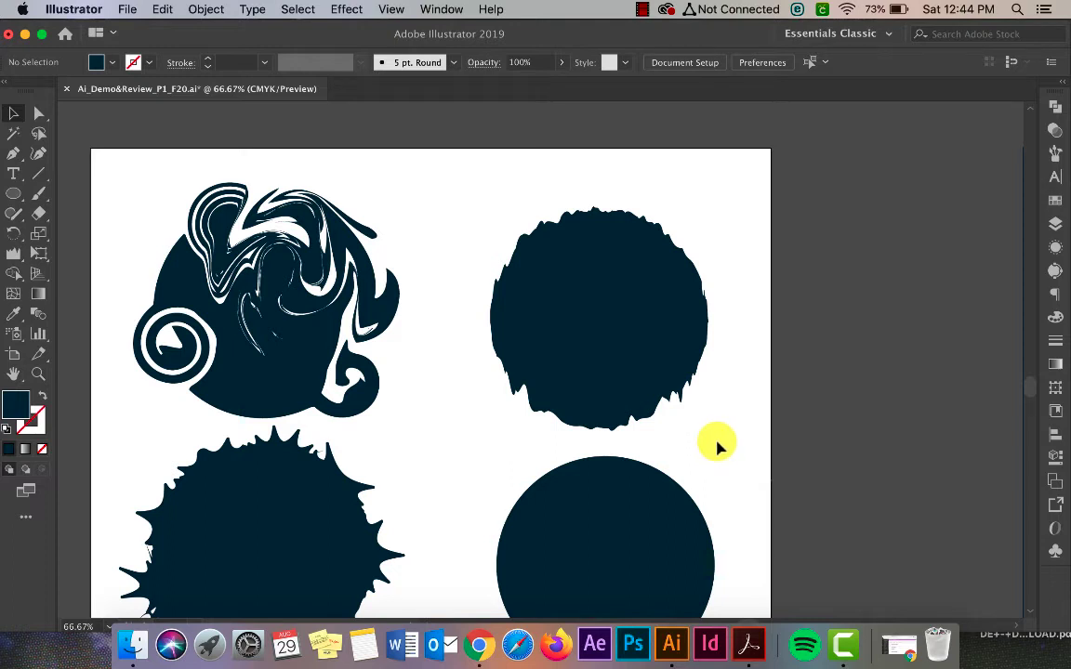
Step: Bloat the lower-right circle into two long rounded arms reaching diagonally upward and a rounded bump on its right side
scroll(713, 448, down, 5)
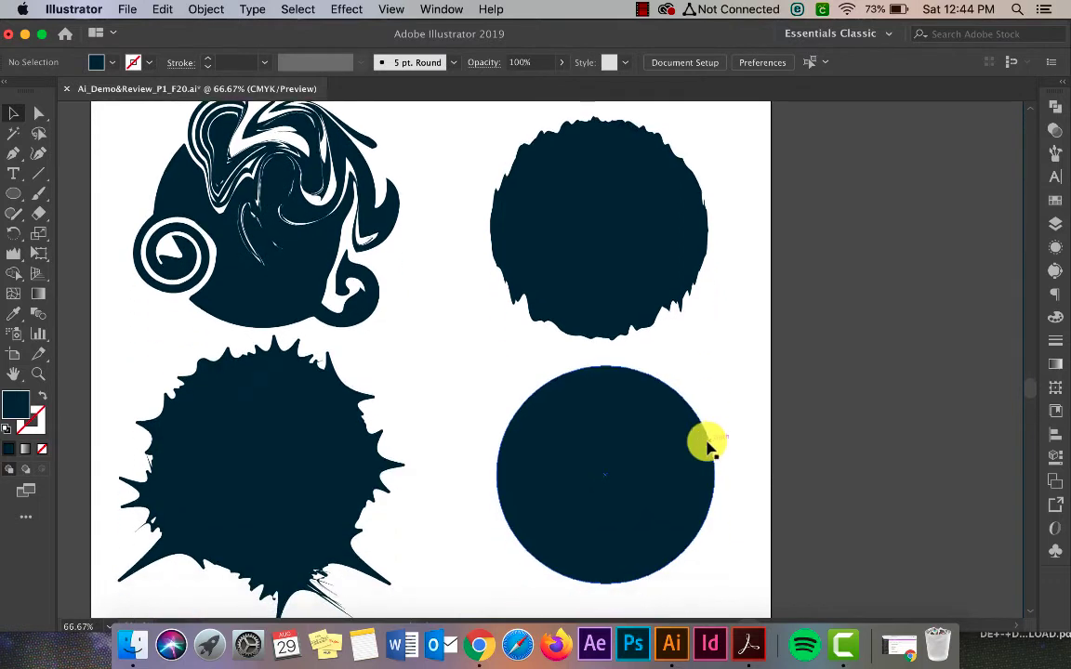
click(636, 452)
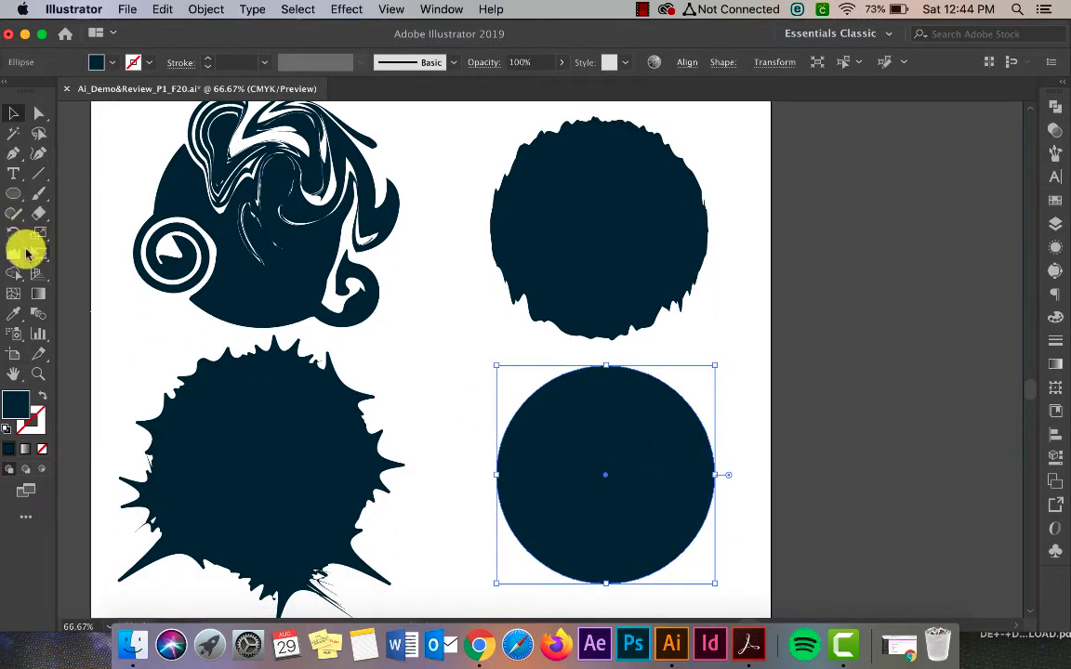
click(17, 262)
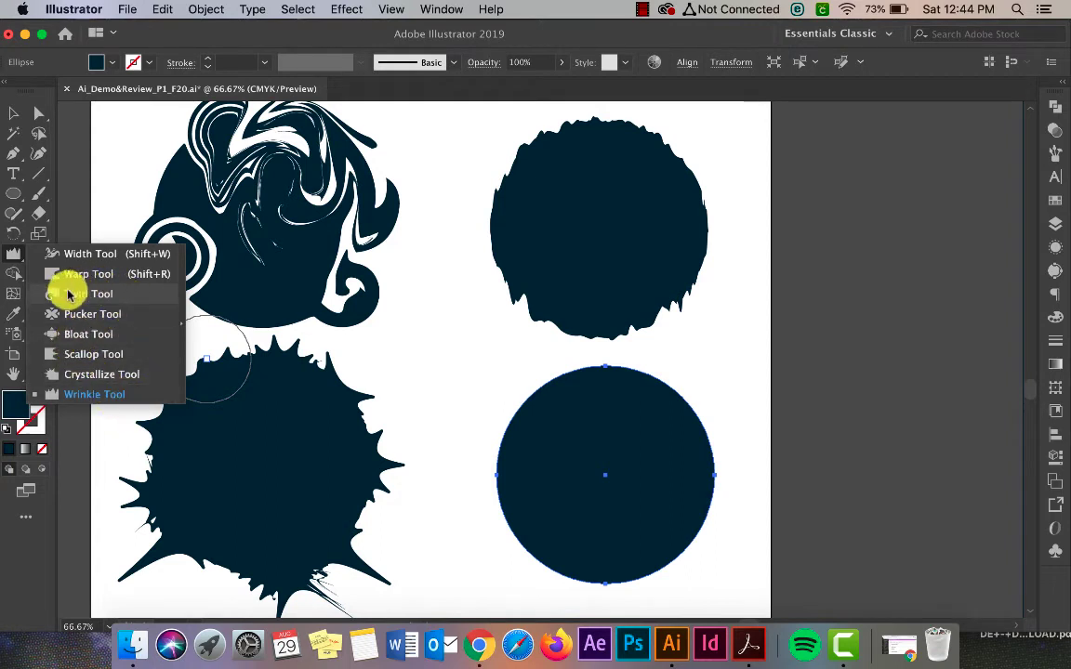
click(79, 335)
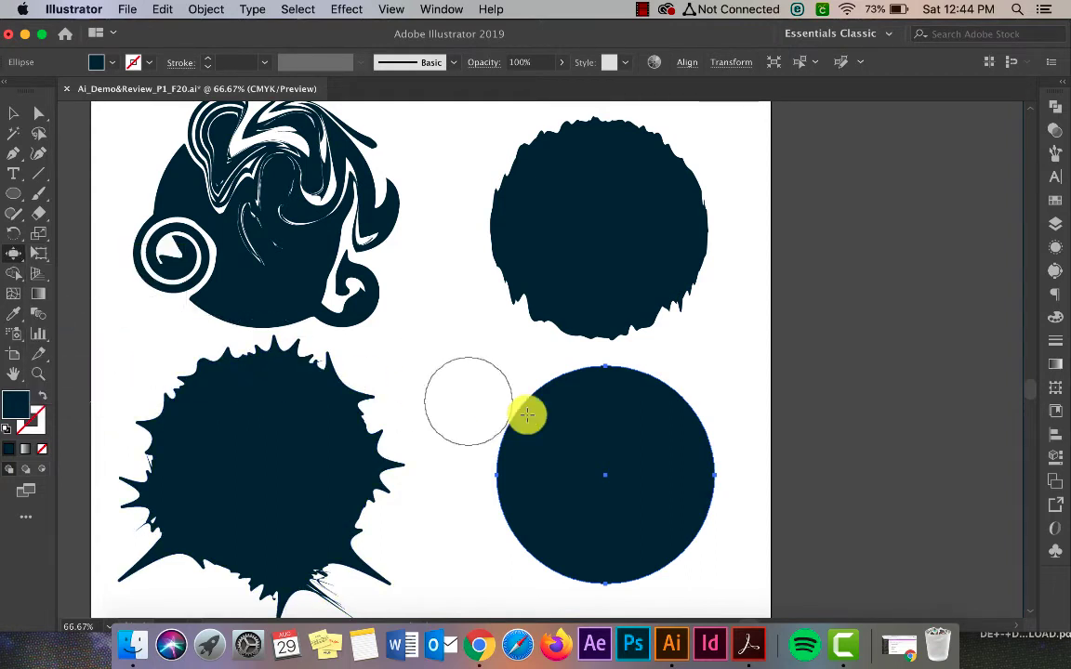
mouse_move(610, 414)
mouse_down()
mouse_move(695, 374)
mouse_move(743, 296)
mouse_up()
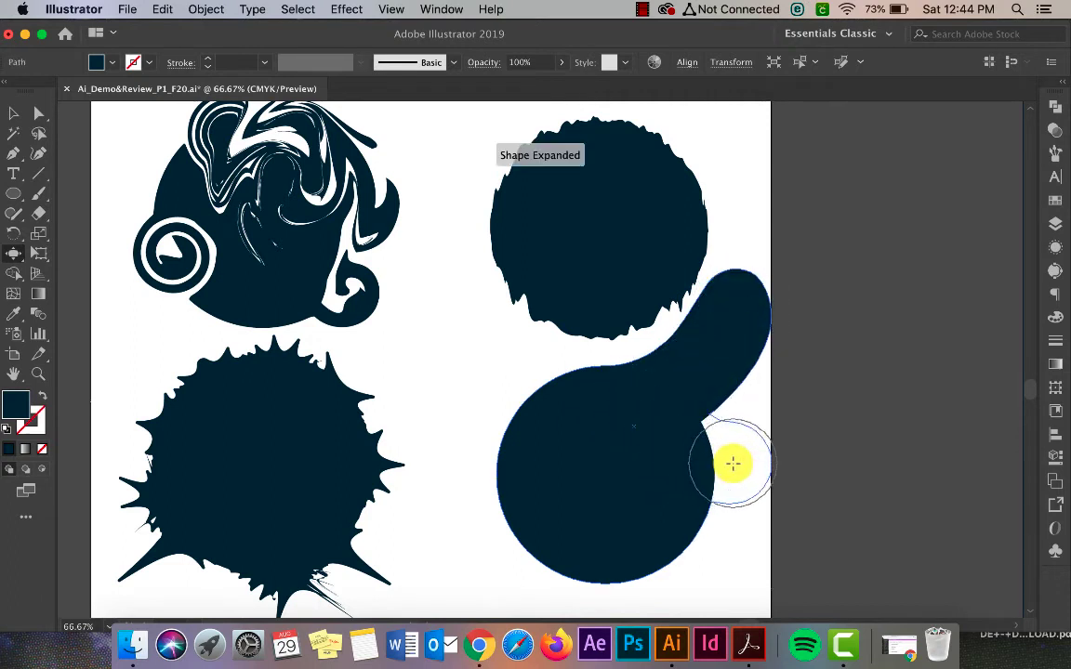
drag(733, 464, 724, 463)
mouse_move(552, 408)
mouse_down()
mouse_move(512, 394)
mouse_move(468, 353)
mouse_move(443, 299)
mouse_up()
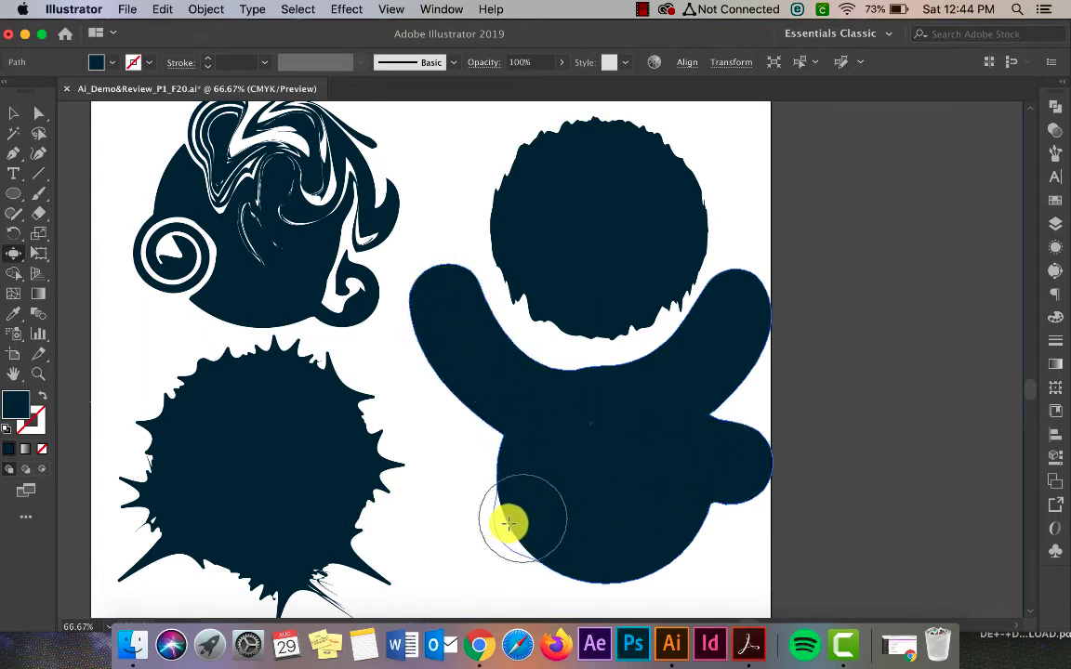
Step: Bloat the same shape's lower edge outward into rounded lobes at the lower left, bottom and lower right
mouse_move(499, 527)
mouse_down()
mouse_move(476, 558)
mouse_move(617, 588)
mouse_move(689, 623)
mouse_move(707, 573)
mouse_up()
mouse_move(571, 511)
mouse_down()
mouse_move(600, 555)
mouse_move(603, 586)
mouse_move(634, 504)
mouse_move(702, 554)
mouse_move(752, 564)
mouse_up()
mouse_move(679, 497)
mouse_down()
mouse_move(721, 497)
mouse_move(819, 537)
mouse_move(832, 497)
mouse_up()
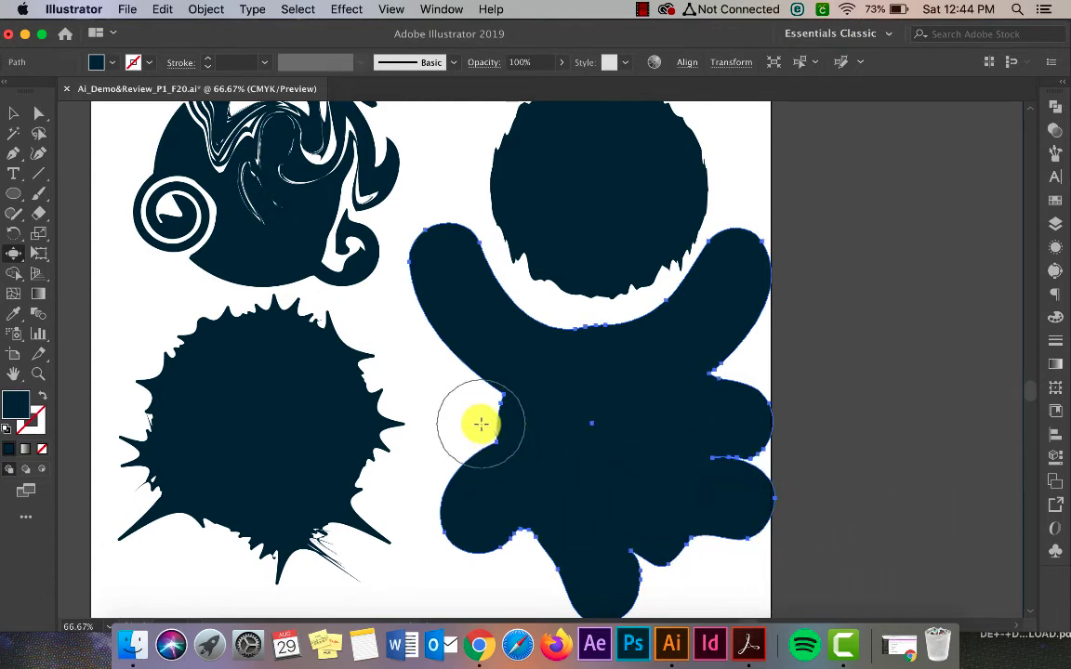
Step: Push a deep hollow into the shape's left side with the Bloat tool and round its corners with the live corner widgets
mouse_move(479, 406)
mouse_down()
mouse_move(601, 440)
mouse_move(559, 479)
mouse_move(624, 507)
mouse_move(563, 415)
mouse_up()
mouse_move(505, 373)
mouse_down()
mouse_move(579, 399)
mouse_move(629, 375)
mouse_move(523, 409)
mouse_move(574, 455)
mouse_move(693, 492)
mouse_move(781, 477)
mouse_up()
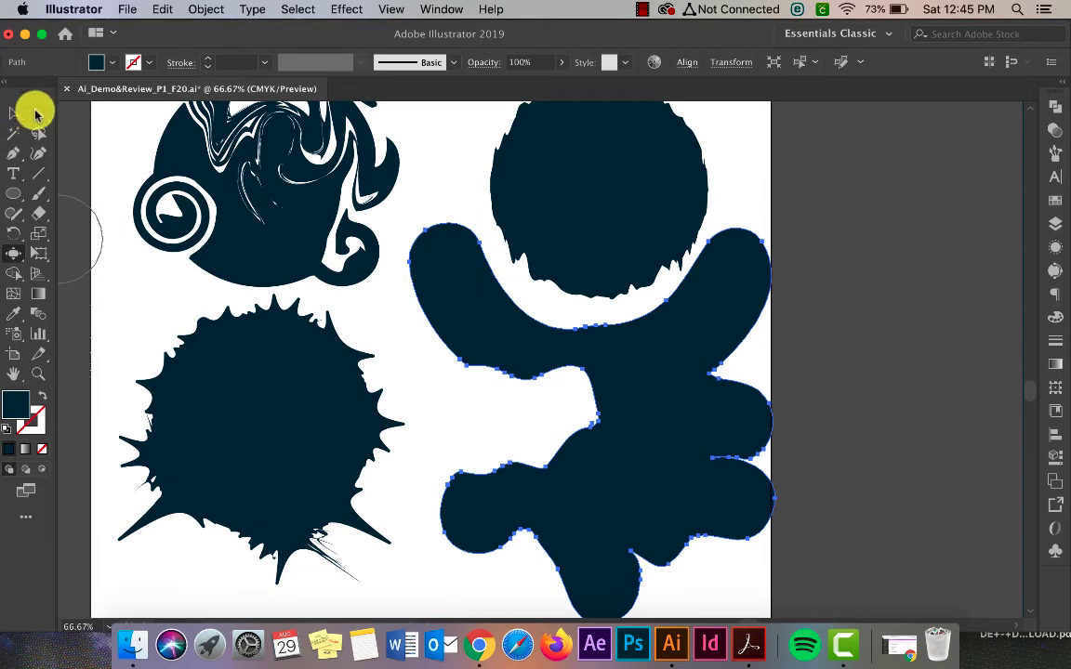
click(38, 112)
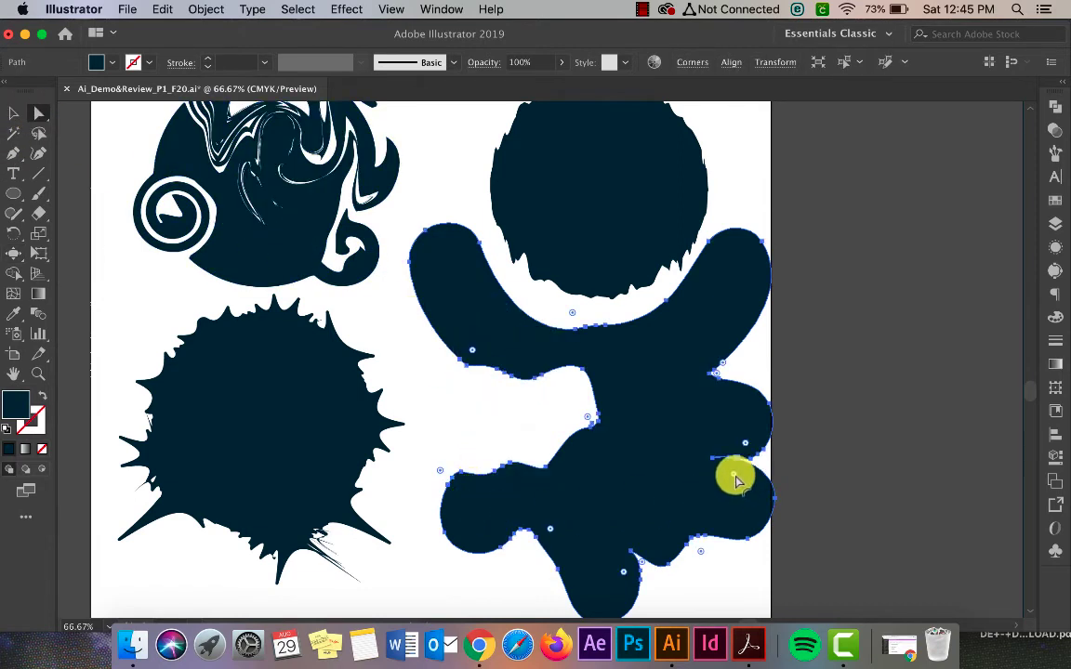
drag(735, 476, 710, 511)
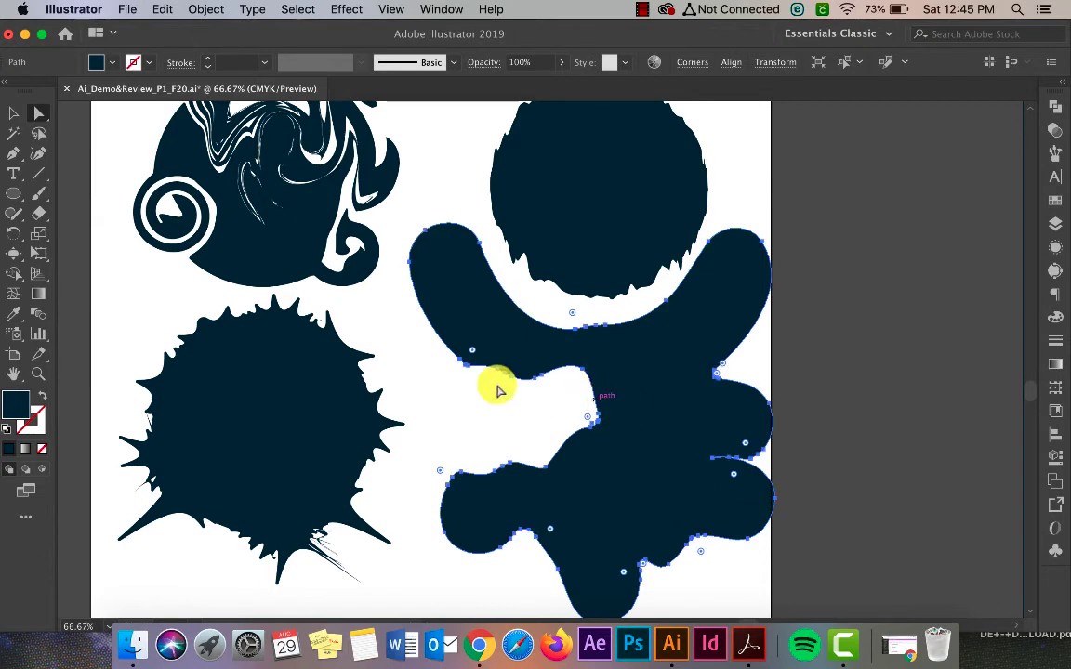
Step: Pinch the shape's left arm, lower-left lobe and centre into thin, pointed curves with the Pucker tool
click(13, 258)
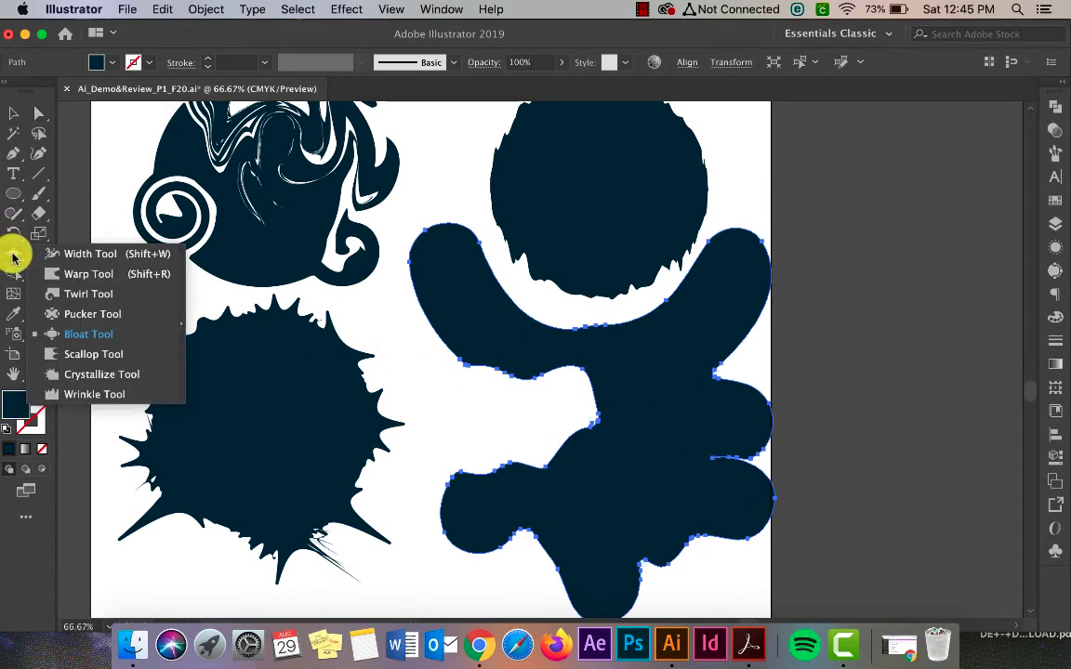
click(92, 312)
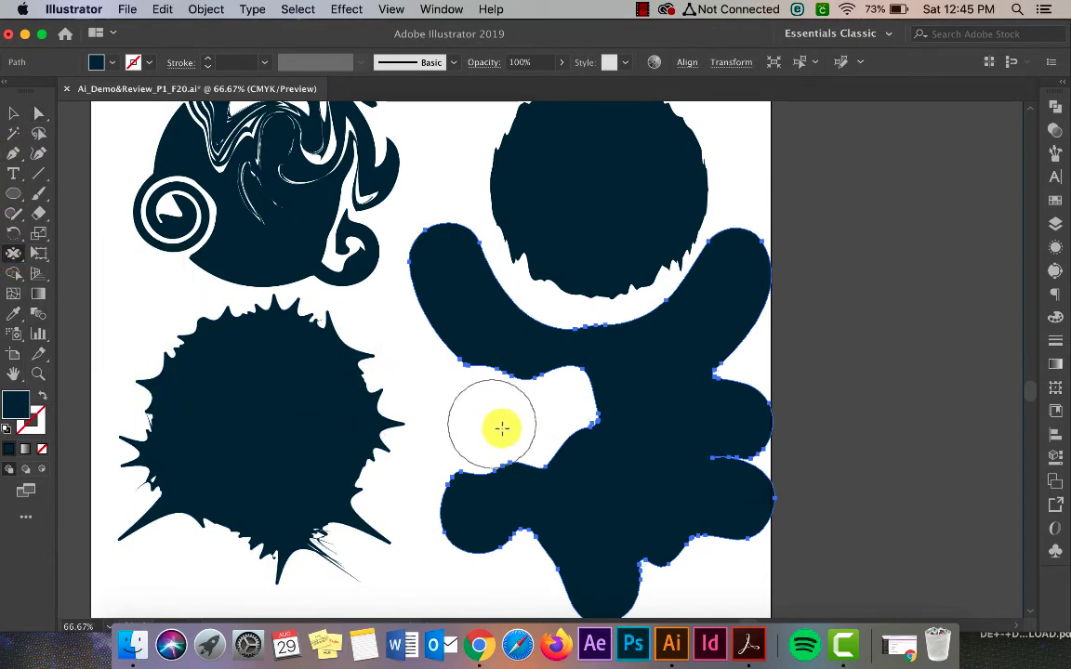
mouse_move(572, 456)
mouse_down()
mouse_move(666, 533)
mouse_move(622, 436)
mouse_move(661, 415)
mouse_move(695, 340)
mouse_move(561, 389)
mouse_move(625, 374)
mouse_move(626, 349)
mouse_move(554, 317)
mouse_up()
mouse_move(486, 337)
mouse_down()
mouse_move(428, 239)
mouse_move(465, 332)
mouse_move(504, 362)
mouse_move(455, 227)
mouse_move(473, 377)
mouse_move(552, 367)
mouse_move(578, 342)
mouse_move(526, 418)
mouse_move(540, 509)
mouse_move(473, 502)
mouse_move(502, 411)
mouse_move(461, 397)
mouse_move(481, 462)
mouse_move(516, 509)
mouse_move(571, 468)
mouse_move(559, 385)
mouse_move(639, 439)
mouse_move(657, 495)
mouse_move(716, 403)
mouse_move(693, 351)
mouse_move(721, 335)
mouse_move(662, 456)
mouse_move(564, 473)
mouse_move(287, 181)
mouse_move(465, 494)
mouse_move(593, 574)
mouse_move(712, 526)
mouse_move(740, 527)
mouse_move(662, 394)
mouse_move(674, 365)
mouse_move(669, 470)
mouse_move(629, 488)
mouse_move(731, 468)
mouse_move(599, 380)
mouse_up()
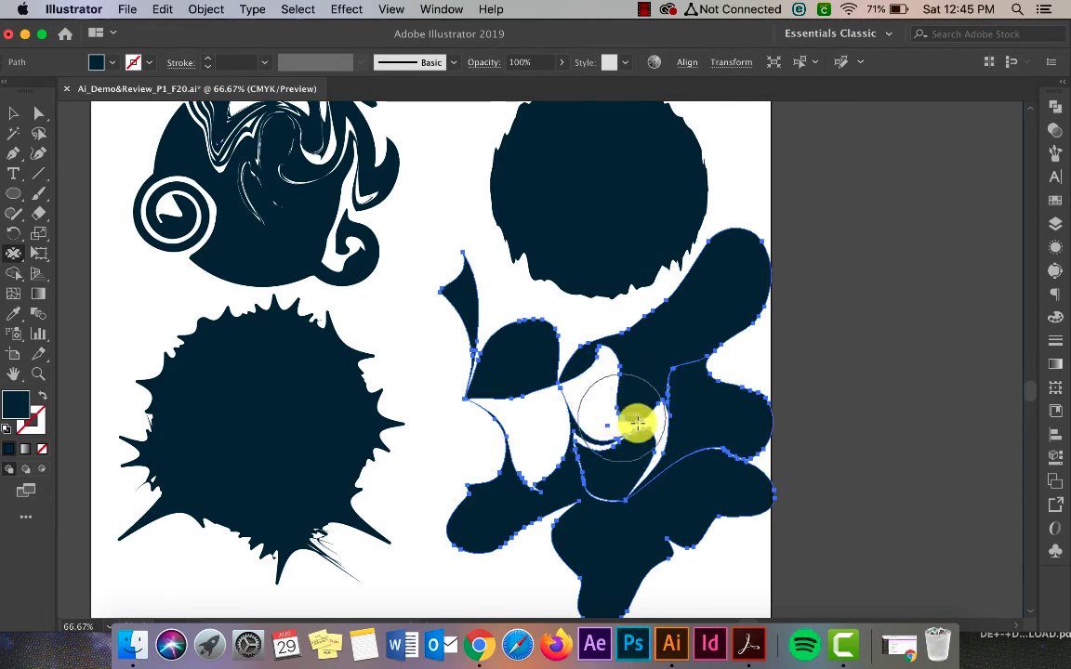
mouse_move(699, 425)
mouse_down()
mouse_move(698, 393)
mouse_move(634, 387)
mouse_up()
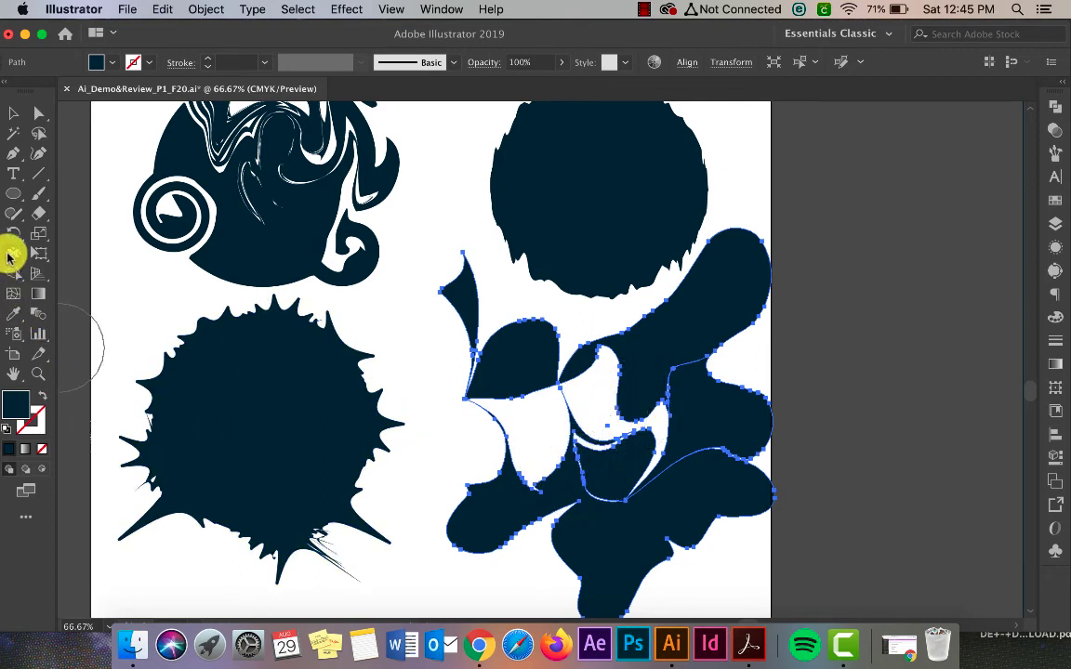
Step: Scallop the shape's lower-left lobe, left parts and centre into fine hairlike spikes, and deselect it
mouse_move(9, 257)
mouse_down()
mouse_move(72, 256)
mouse_move(123, 353)
mouse_up()
mouse_move(444, 461)
mouse_down()
mouse_move(535, 529)
mouse_move(466, 530)
mouse_move(461, 521)
mouse_up()
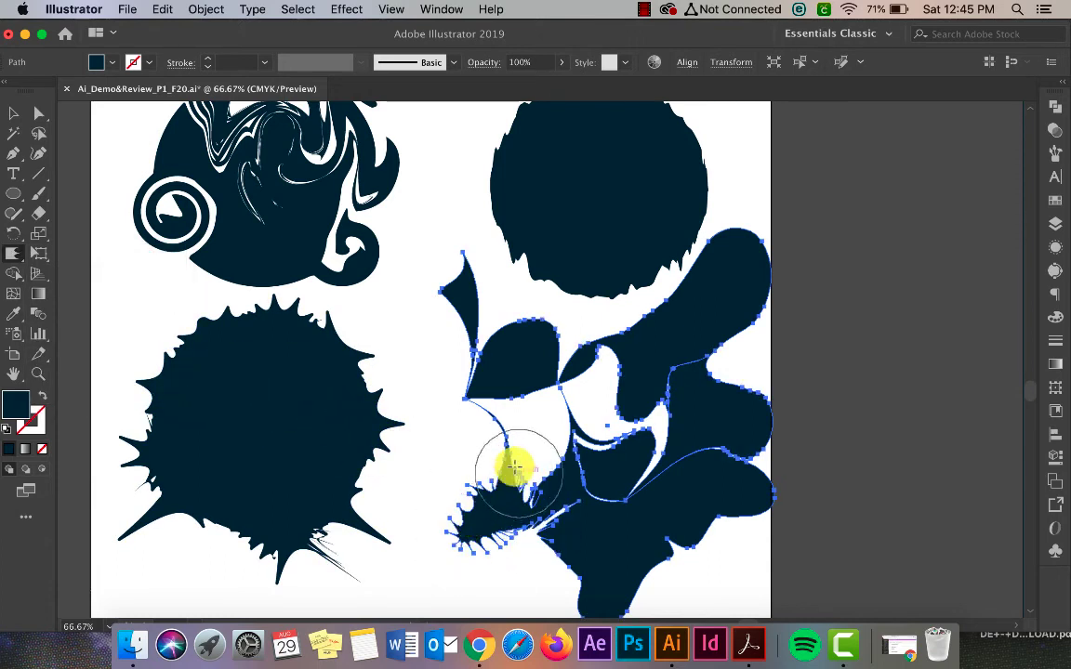
mouse_move(465, 342)
mouse_down()
mouse_move(497, 365)
mouse_move(520, 406)
mouse_move(531, 344)
mouse_move(688, 443)
mouse_move(578, 473)
mouse_move(578, 455)
mouse_move(638, 555)
mouse_move(686, 564)
mouse_move(614, 492)
mouse_move(602, 449)
mouse_move(545, 488)
mouse_move(624, 554)
mouse_move(585, 574)
mouse_move(547, 573)
mouse_move(619, 557)
mouse_move(646, 517)
mouse_move(666, 419)
mouse_move(693, 451)
mouse_move(697, 566)
mouse_move(655, 446)
mouse_up()
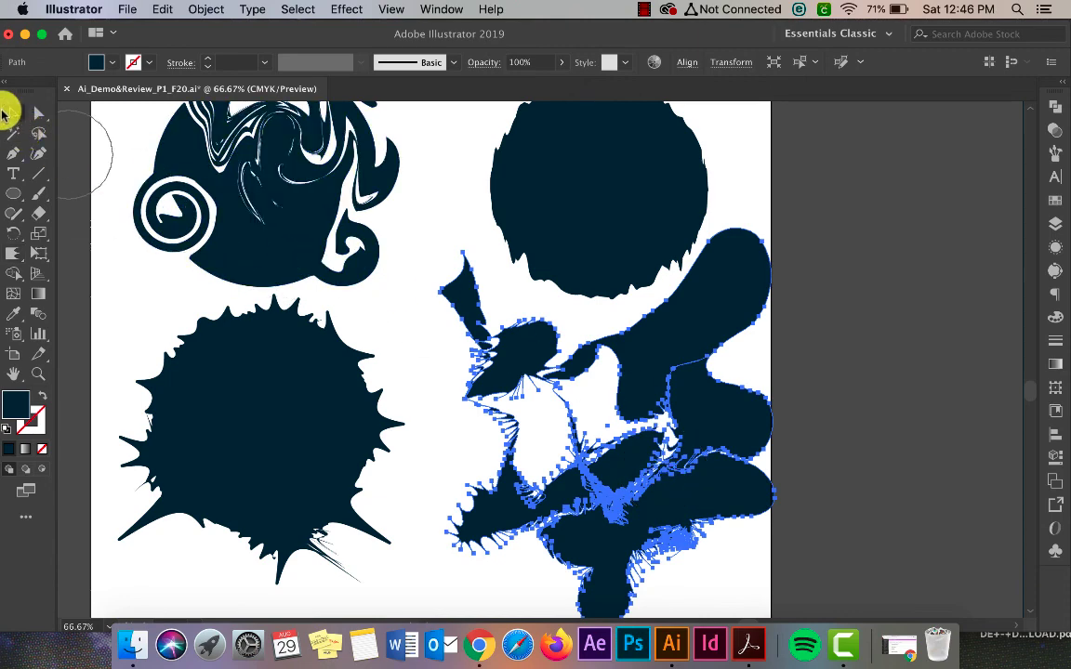
click(12, 114)
click(423, 316)
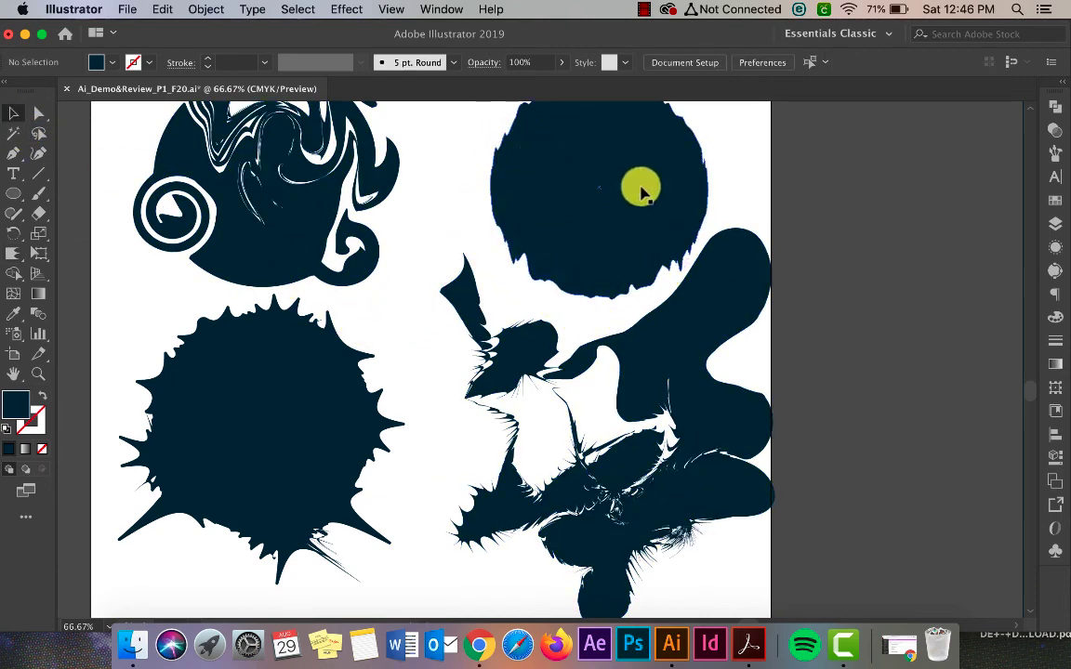
Step: Reselect the scalloped shape and twirl its left and middle parts into flowing swirls with the Twirl tool
scroll(548, 251, up, 2)
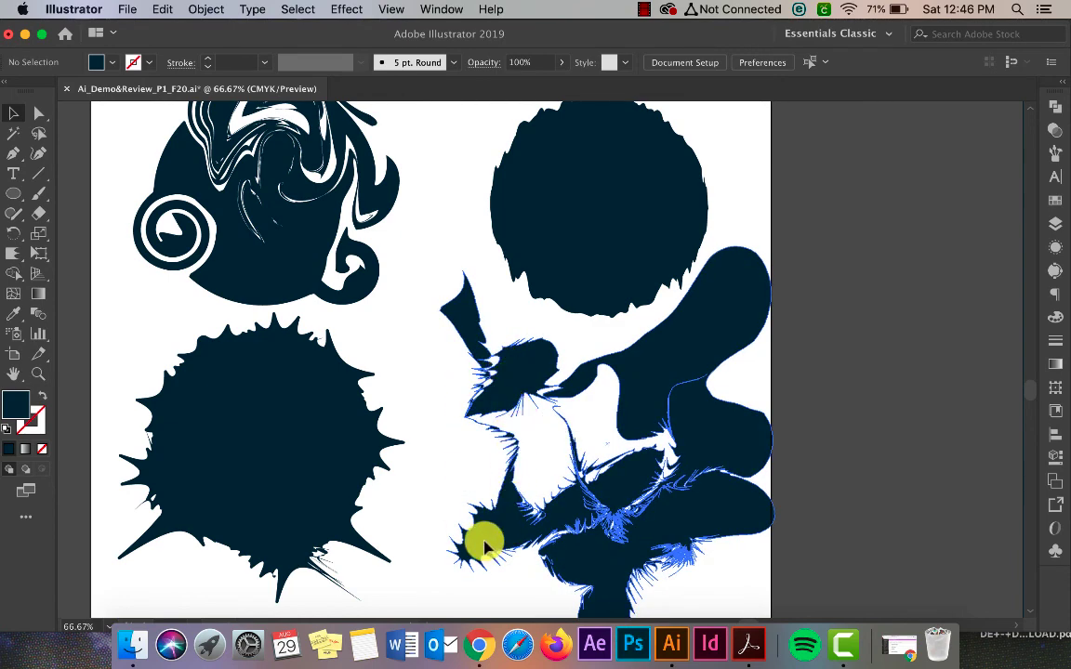
click(484, 546)
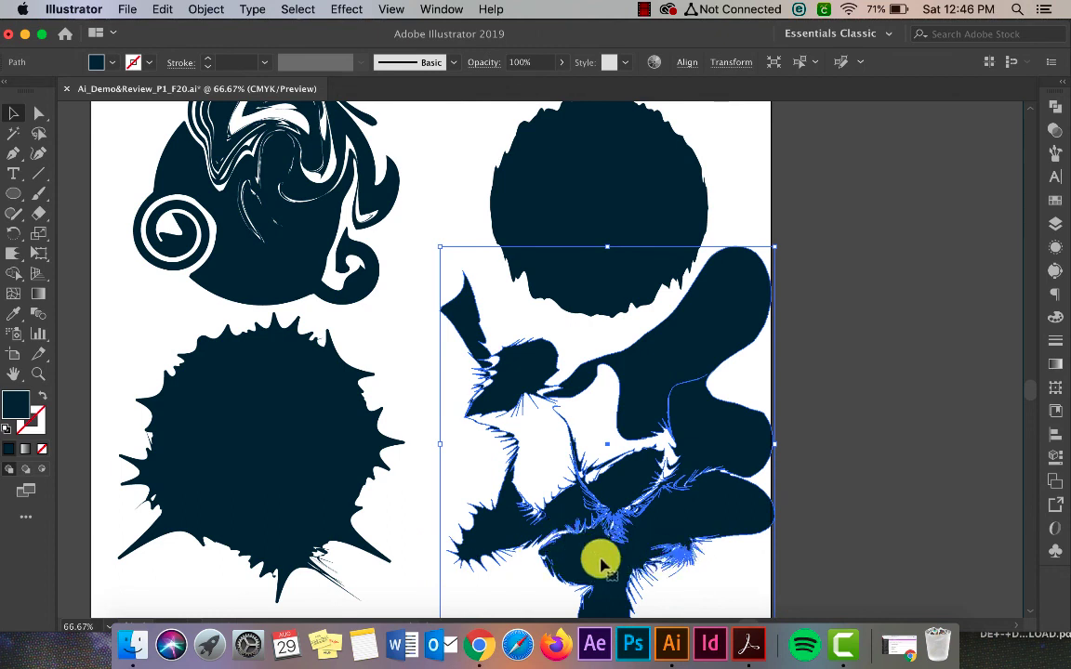
click(12, 253)
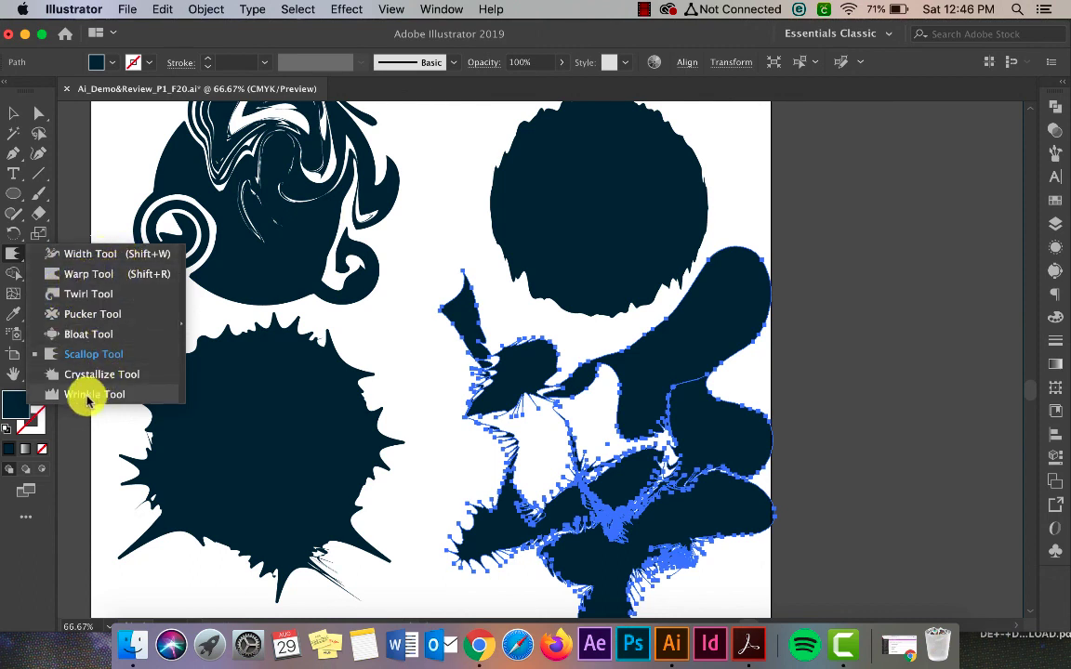
click(43, 396)
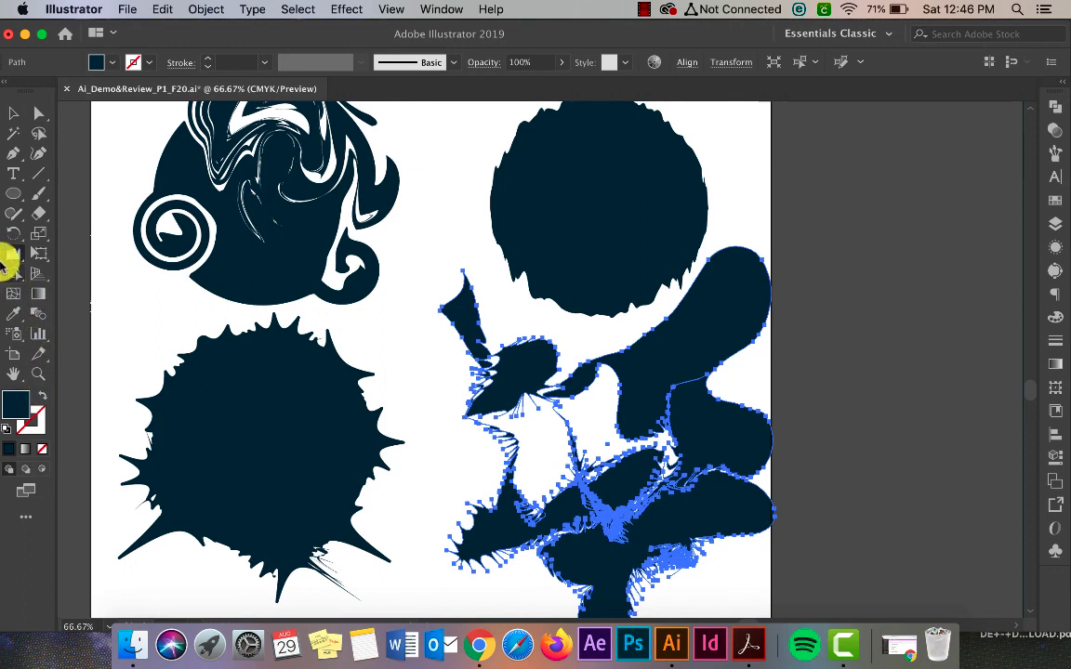
click(12, 254)
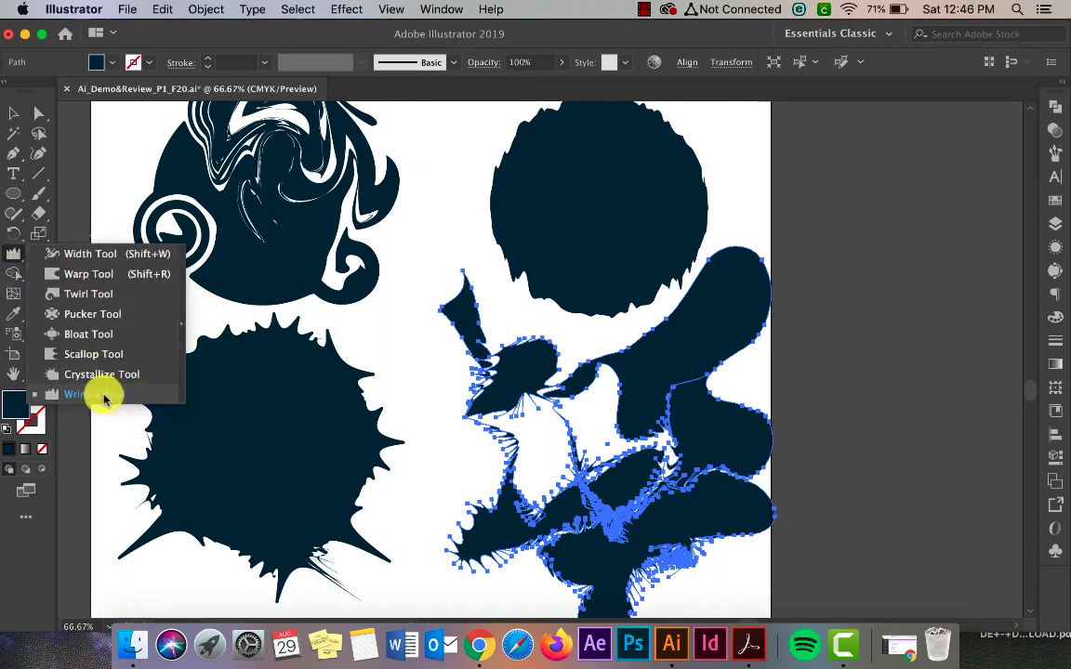
click(89, 292)
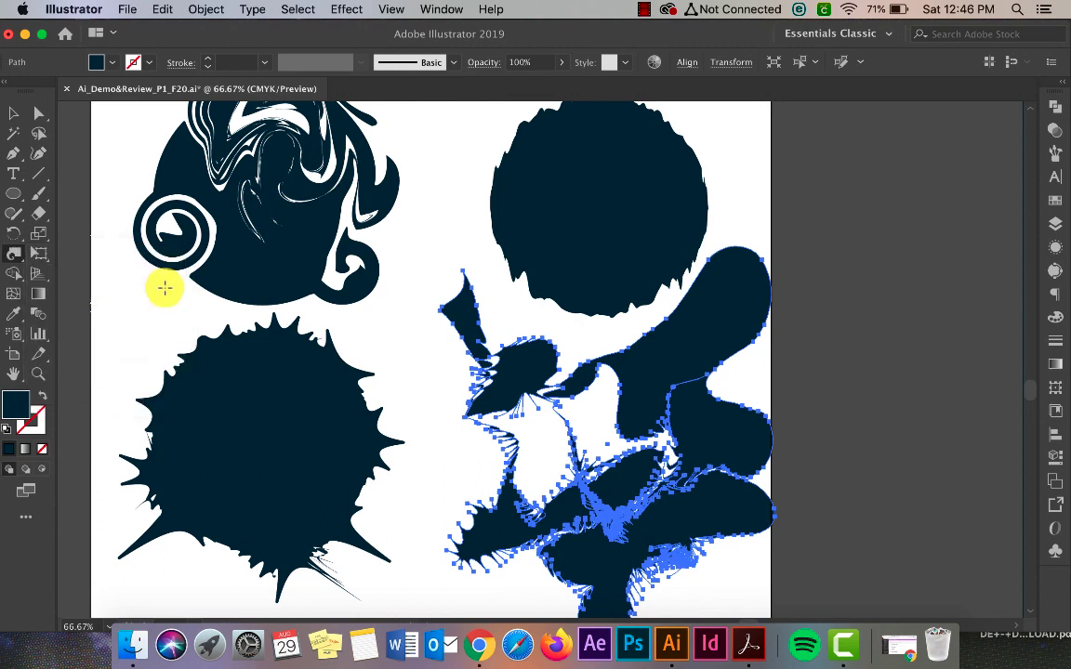
mouse_move(633, 388)
mouse_down()
mouse_move(616, 426)
mouse_move(560, 464)
mouse_move(559, 498)
mouse_move(625, 522)
mouse_move(673, 507)
mouse_move(668, 429)
mouse_move(562, 361)
mouse_move(500, 401)
mouse_move(485, 437)
mouse_move(516, 479)
mouse_move(589, 458)
mouse_move(592, 424)
mouse_up()
click(16, 115)
click(673, 331)
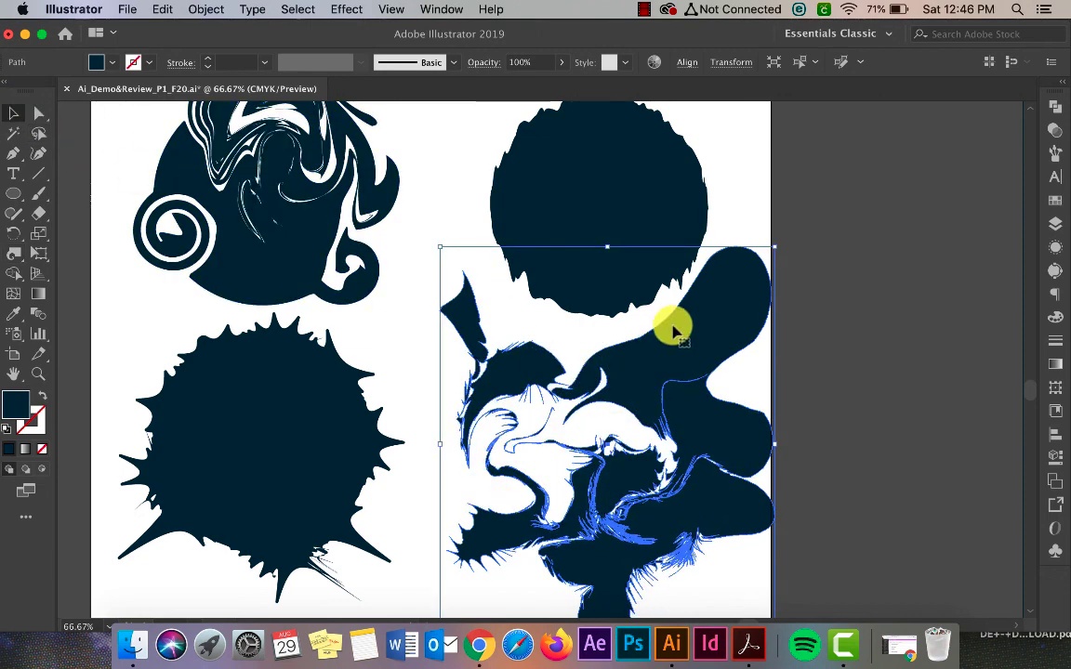